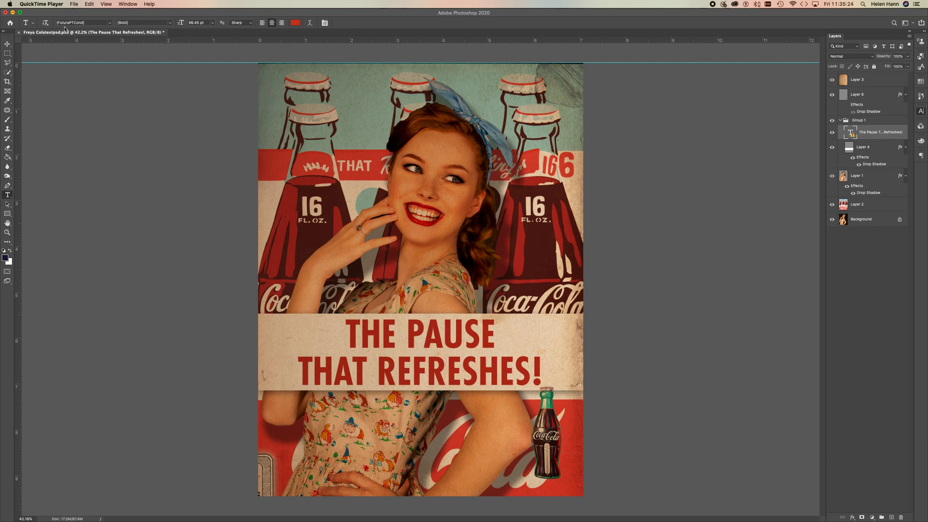
Open the "The Pause That Refreshes!" headline for text editing and accept the substitution of its missing font
{"action": "left_click", "coordinate": [436, 340]}
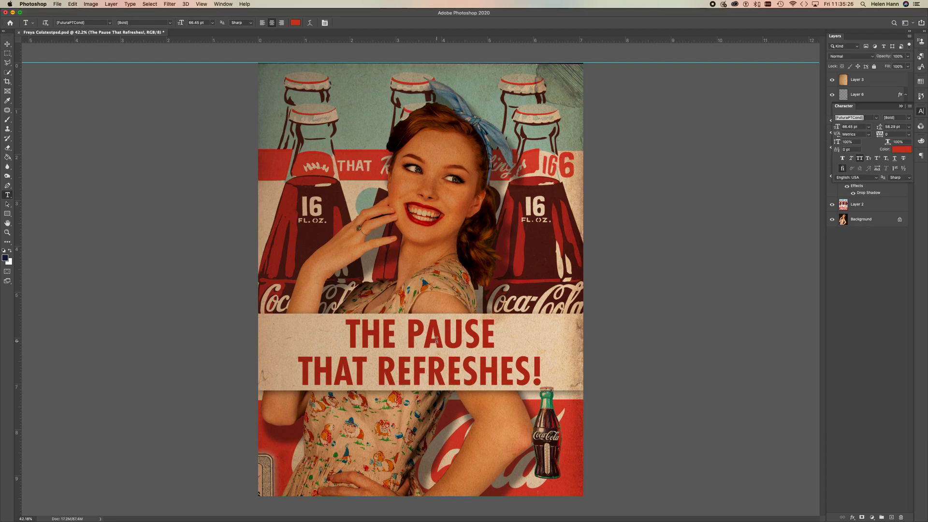
{"action": "left_click", "coordinate": [443, 338]}
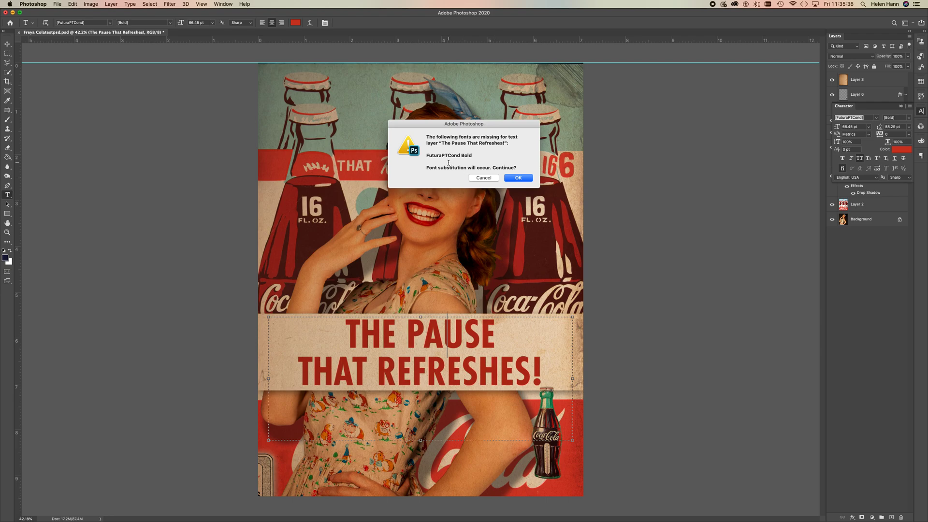
{"action": "left_click", "coordinate": [485, 178]}
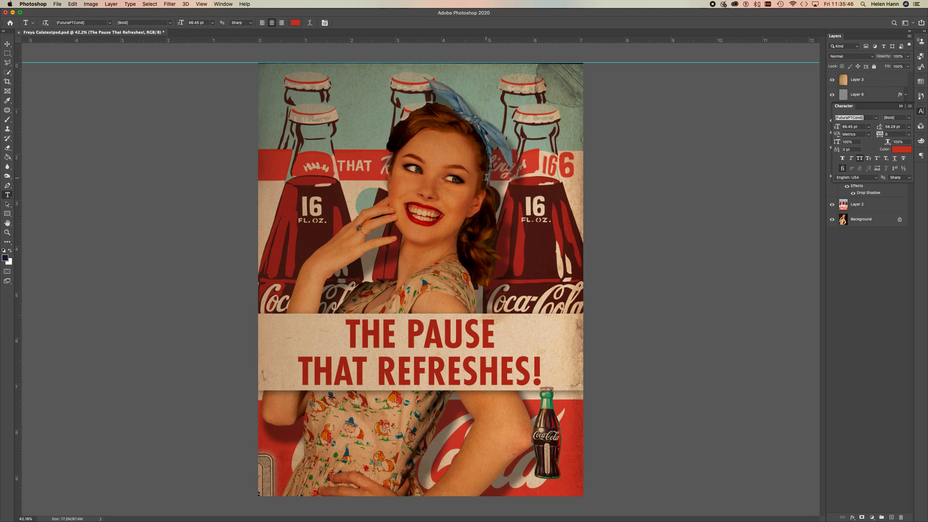
{"action": "left_click", "coordinate": [443, 342]}
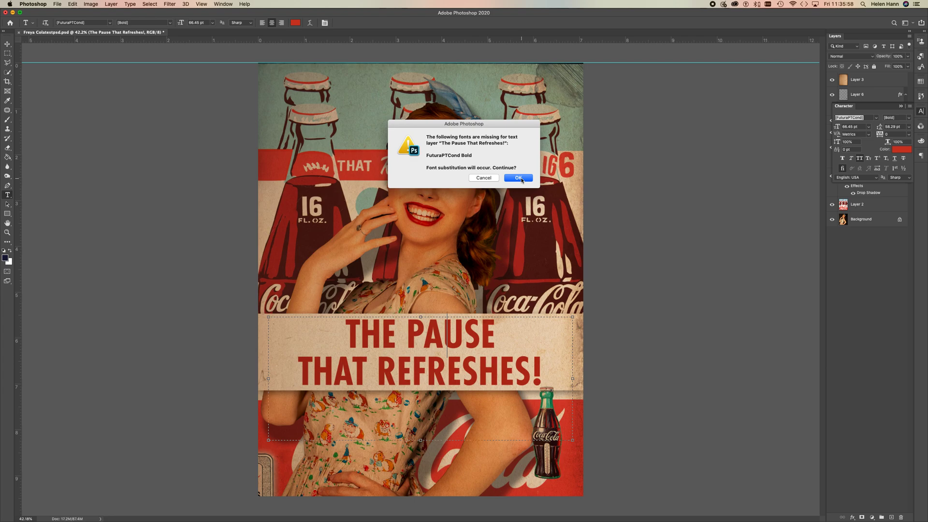
{"action": "left_click", "coordinate": [518, 177]}
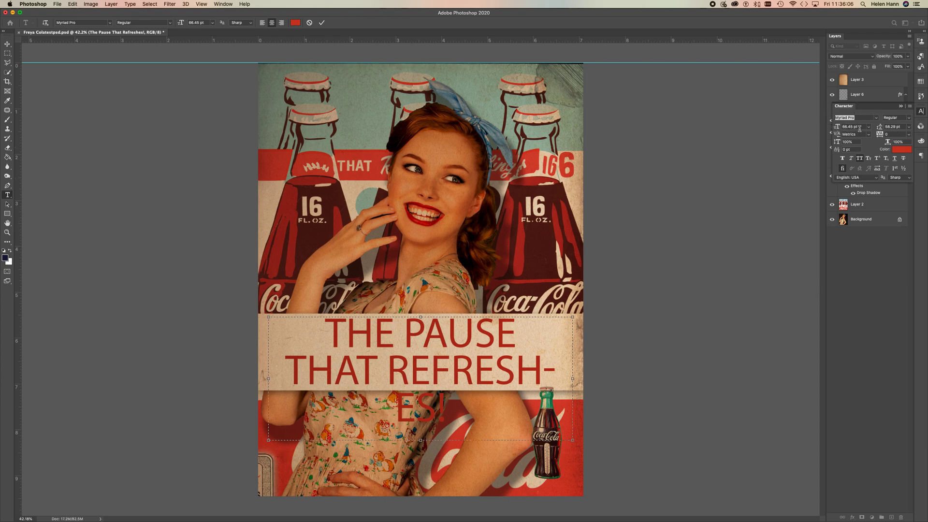
Browse the sans serif fonts available for the headline, first limited to Adobe Fonts and then with that filter removed
{"action": "left_click", "coordinate": [862, 117]}
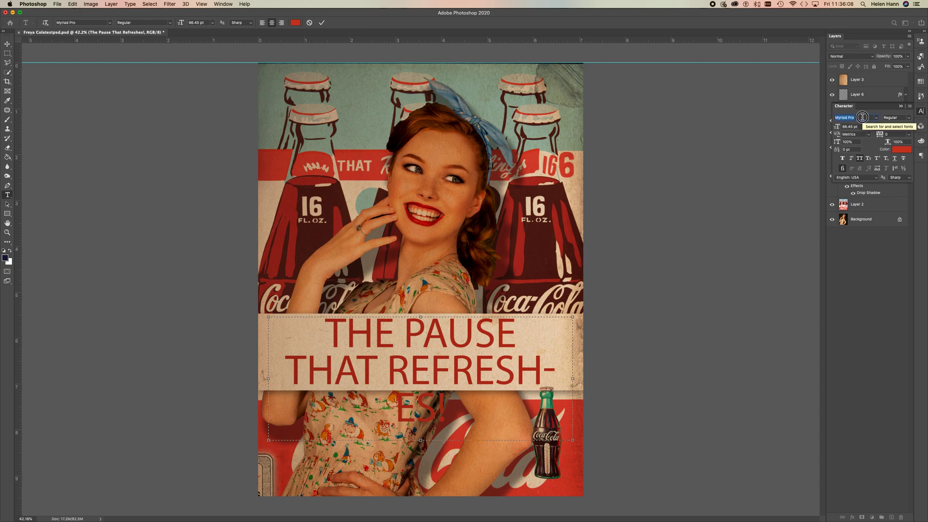
{"action": "left_click", "coordinate": [876, 118]}
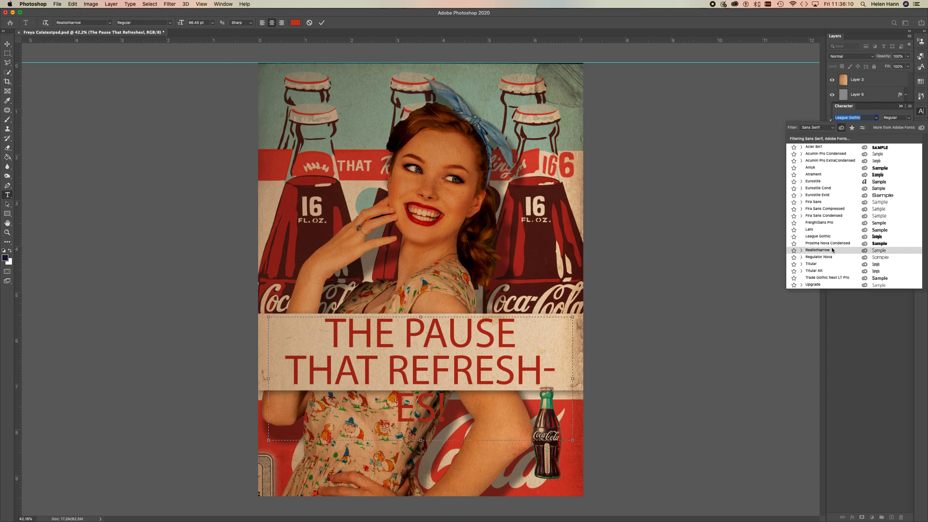
{"action": "scroll", "coordinate": [832, 250], "scroll_direction": "right", "scroll_amount": 1}
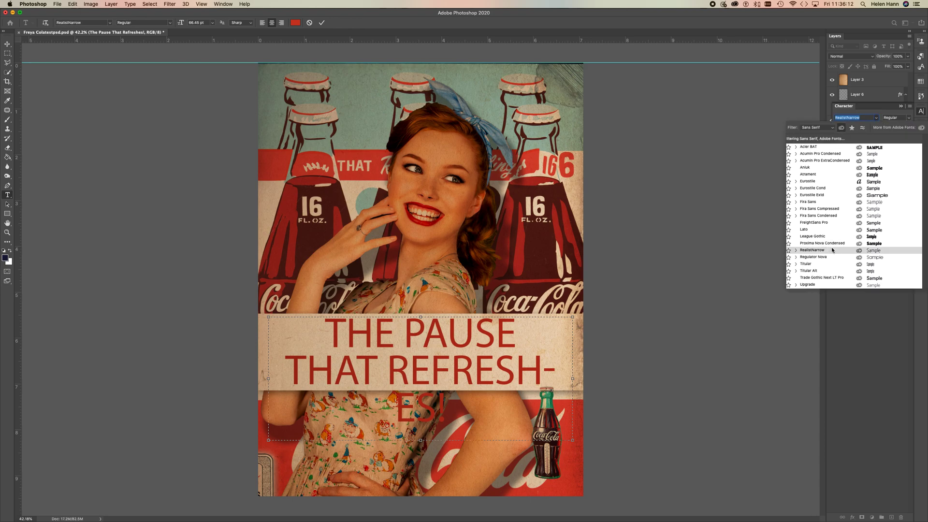
{"action": "key", "text": "Up"}
{"action": "key", "text": "Up"}
{"action": "key", "text": "Up"}
{"action": "key", "text": "Up"}
{"action": "key", "text": "Up"}
{"action": "key", "text": "Up"}
{"action": "key", "text": "Up"}
{"action": "key", "text": "Up"}
{"action": "key", "text": "Up"}
{"action": "key", "text": "Up"}
{"action": "key", "text": "Up"}
{"action": "key", "text": "Up"}
{"action": "key", "text": "Up"}
{"action": "key", "text": "Up"}
{"action": "key", "text": "Up"}
{"action": "key", "text": "Up"}
{"action": "key", "text": "Down"}
{"action": "key", "text": "Down"}
{"action": "key", "text": "Down"}
{"action": "key", "text": "Down"}
{"action": "key", "text": "Down"}
{"action": "key", "text": "Down"}
{"action": "key", "text": "Down"}
{"action": "key", "text": "Down"}
{"action": "key", "text": "Down"}
{"action": "key", "text": "Down"}
{"action": "key", "text": "Down"}
{"action": "key", "text": "Down"}
{"action": "key", "text": "Down"}
{"action": "key", "text": "Down"}
{"action": "key", "text": "Down"}
{"action": "key", "text": "Down"}
{"action": "key", "text": "Down"}
{"action": "key", "text": "Down"}
{"action": "key", "text": "Down"}
{"action": "key", "text": "Down"}
{"action": "key", "text": "Down"}
{"action": "key", "text": "Down"}
{"action": "key", "text": "Down"}
{"action": "key", "text": "Down"}
{"action": "key", "text": "Down"}
{"action": "key", "text": "Down"}
{"action": "key", "text": "Down"}
{"action": "key", "text": "Down"}
{"action": "key", "text": "Down"}
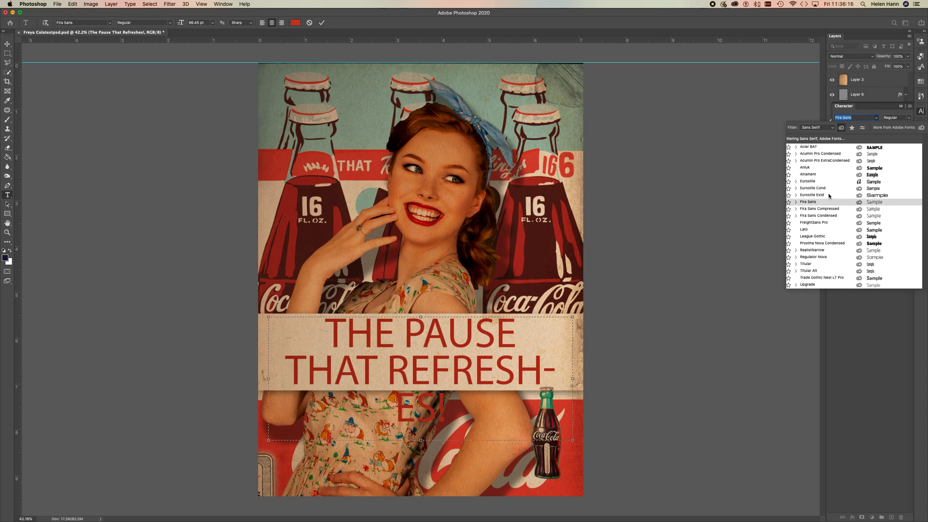
{"action": "key", "text": "Down"}
{"action": "key", "text": "Down"}
{"action": "key", "text": "Down"}
{"action": "key", "text": "Down"}
{"action": "key", "text": "Down"}
{"action": "key", "text": "Down"}
{"action": "key", "text": "Down"}
{"action": "key", "text": "Down"}
{"action": "key", "text": "Down"}
{"action": "key", "text": "Up"}
{"action": "key", "text": "Up"}
{"action": "key", "text": "Up"}
{"action": "key", "text": "Up"}
{"action": "key", "text": "Up"}
{"action": "key", "text": "Up"}
{"action": "key", "text": "Up"}
{"action": "key", "text": "Up"}
{"action": "key", "text": "Up"}
{"action": "key", "text": "Up"}
{"action": "key", "text": "Up"}
{"action": "key", "text": "Up"}
{"action": "key", "text": "Up"}
{"action": "key", "text": "Up"}
{"action": "key", "text": "Up"}
{"action": "key", "text": "Up"}
{"action": "key", "text": "Down"}
{"action": "key", "text": "Down"}
{"action": "key", "text": "Down"}
{"action": "key", "text": "Down"}
{"action": "key", "text": "Down"}
{"action": "key", "text": "Down"}
{"action": "key", "text": "Down"}
{"action": "key", "text": "Down"}
{"action": "key", "text": "Down"}
{"action": "key", "text": "Down"}
{"action": "key", "text": "Down"}
{"action": "key", "text": "Down"}
{"action": "key", "text": "Down"}
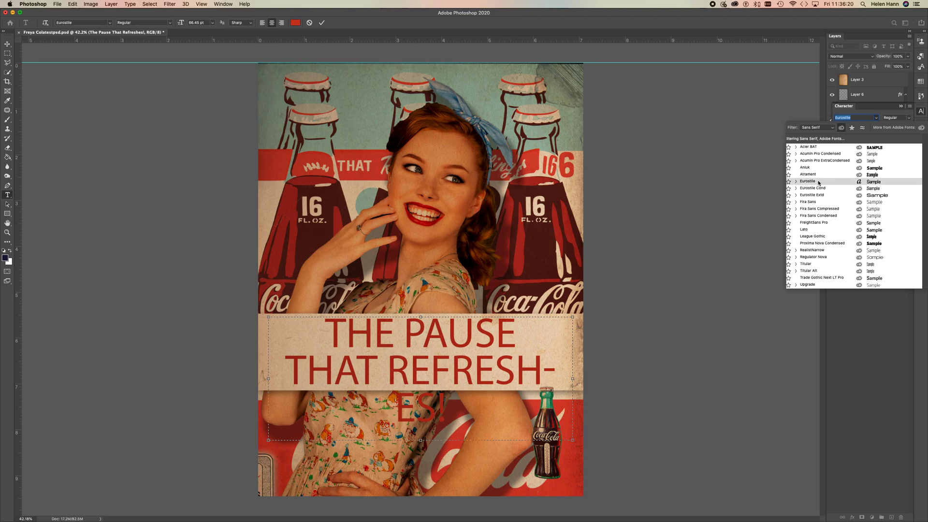
{"action": "left_click", "coordinate": [841, 128]}
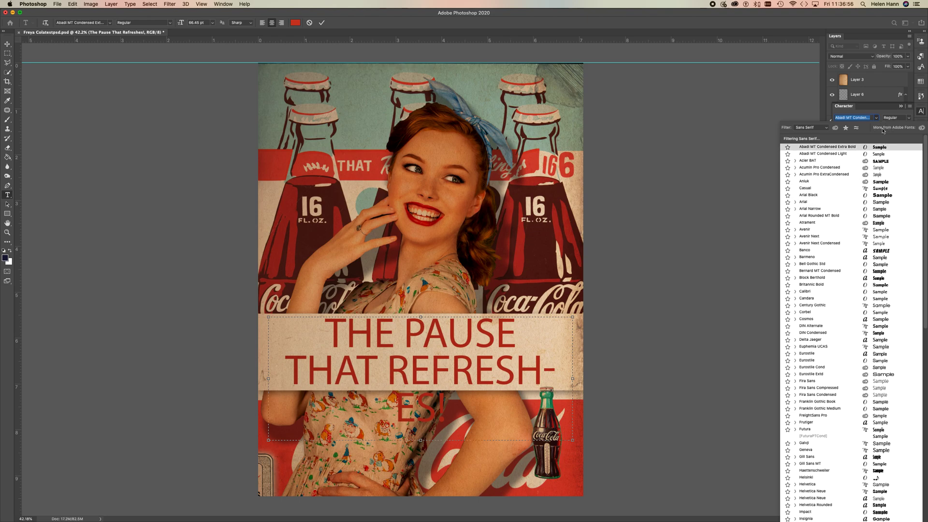
Open the Adobe Fonts website, accept its cookies, search for "futur" and open the Futura PT family
{"action": "left_click", "coordinate": [922, 128]}
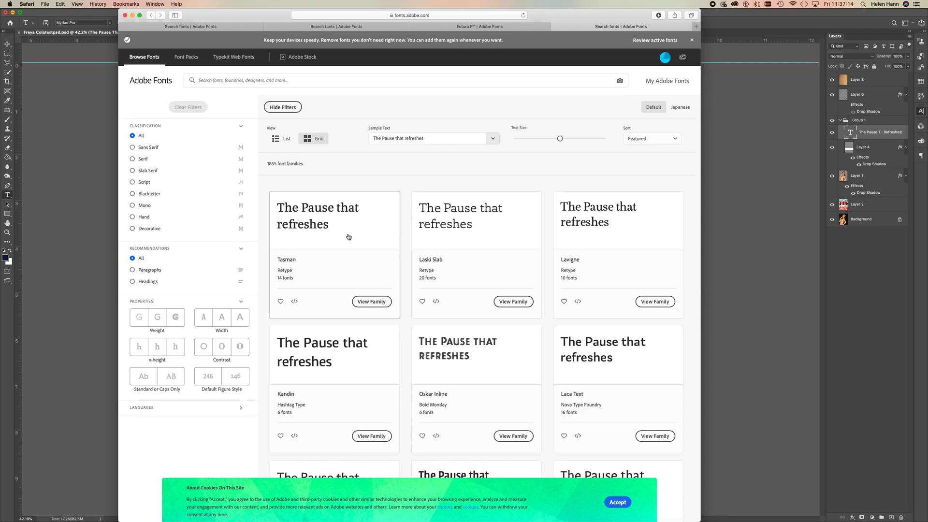
{"action": "left_click", "coordinate": [615, 503]}
{"action": "left_click", "coordinate": [222, 81]}
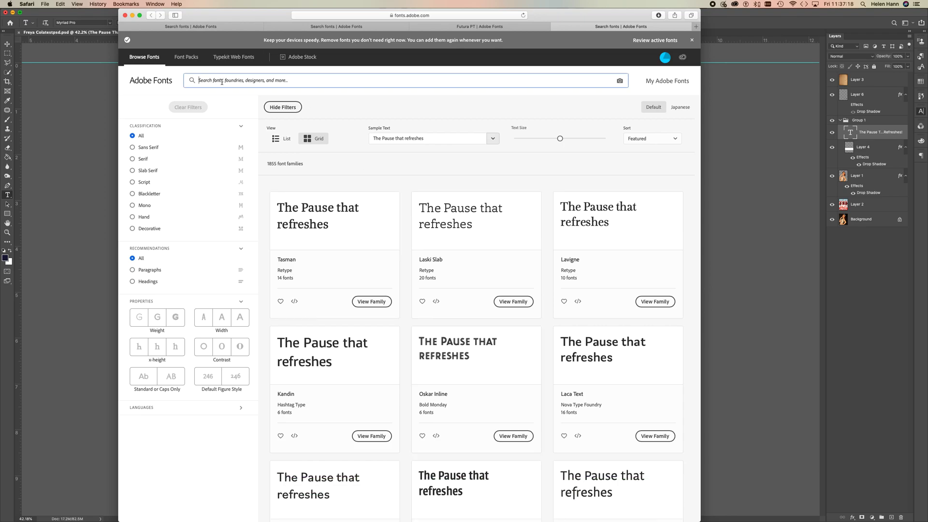
{"action": "type", "text": "futur"}
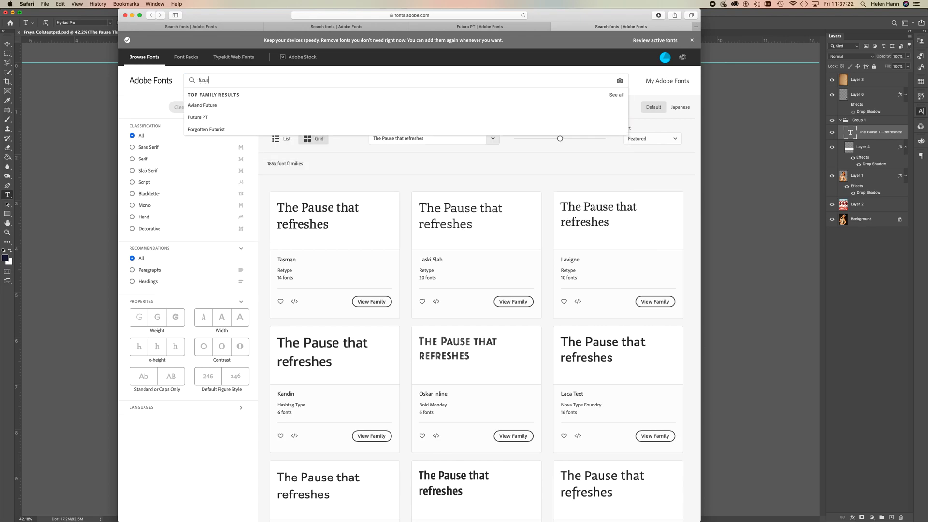
{"action": "left_click", "coordinate": [199, 120]}
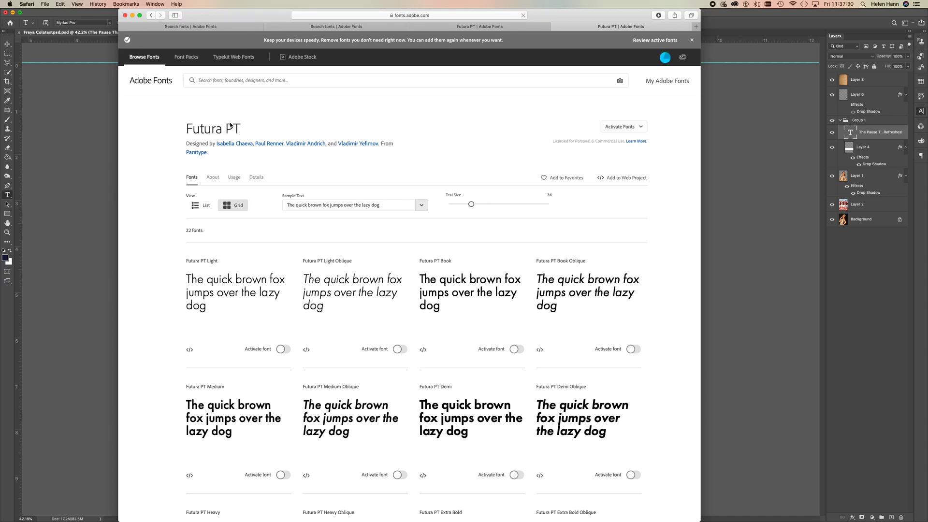
Activate the Futura PT Cond Bold font from the family's list of styles and dismiss the activation message
{"action": "scroll", "coordinate": [268, 319], "scroll_direction": "down", "scroll_amount": 10}
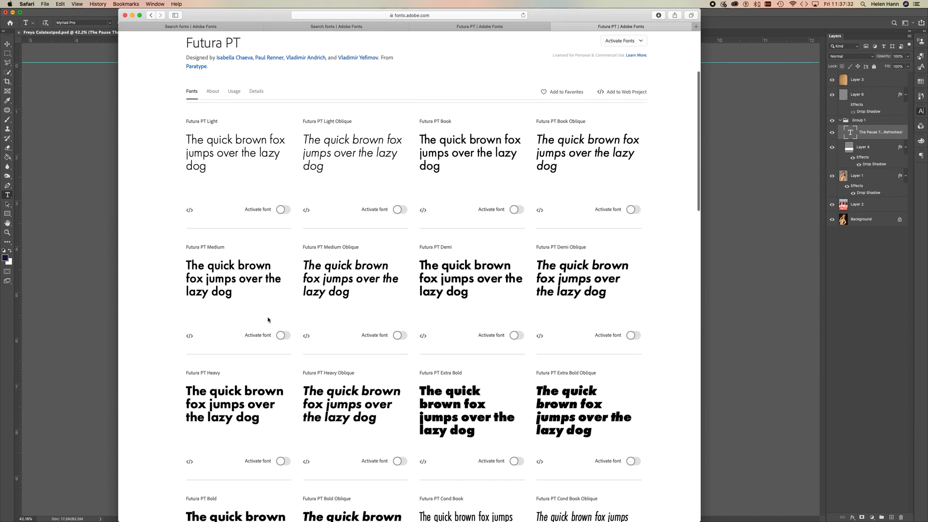
{"action": "scroll", "coordinate": [269, 320], "scroll_direction": "down", "scroll_amount": 7}
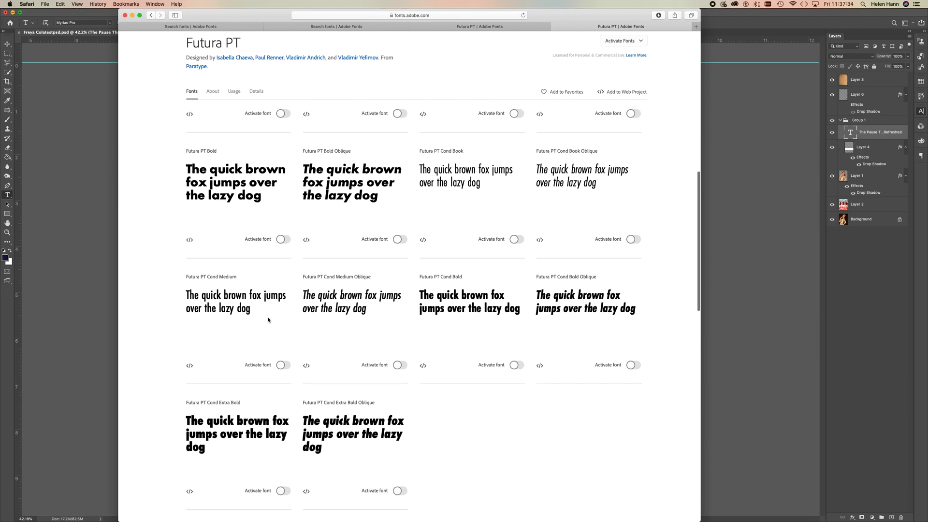
{"action": "scroll", "coordinate": [268, 319], "scroll_direction": "up", "scroll_amount": 12}
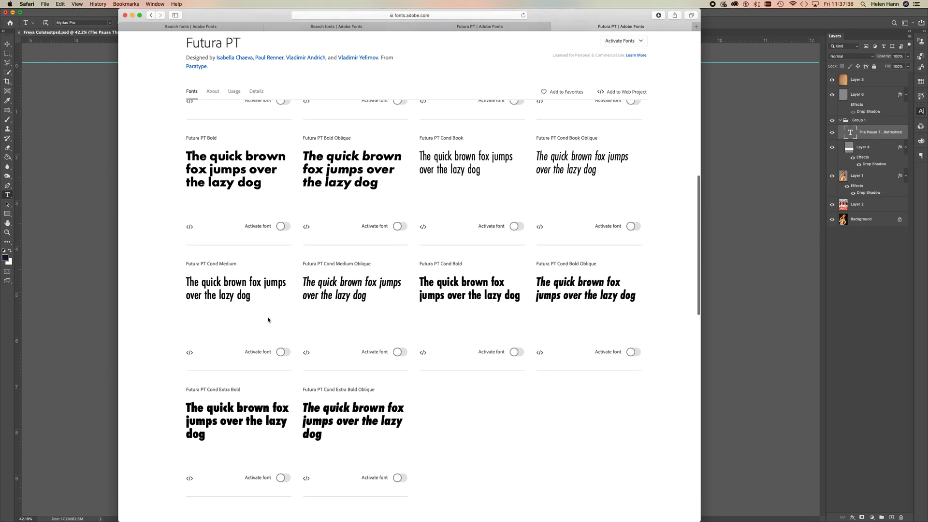
{"action": "scroll", "coordinate": [268, 319], "scroll_direction": "up", "scroll_amount": 7}
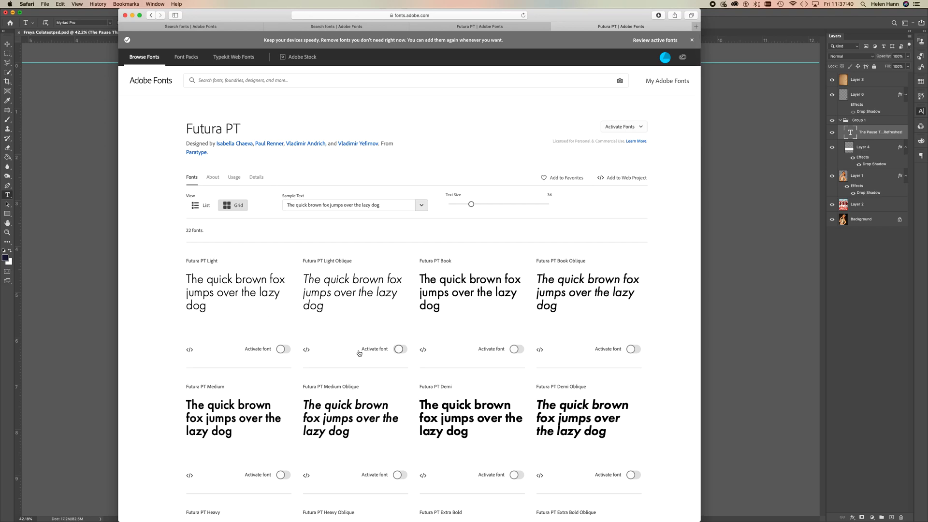
{"action": "scroll", "coordinate": [359, 352], "scroll_direction": "down", "scroll_amount": 9}
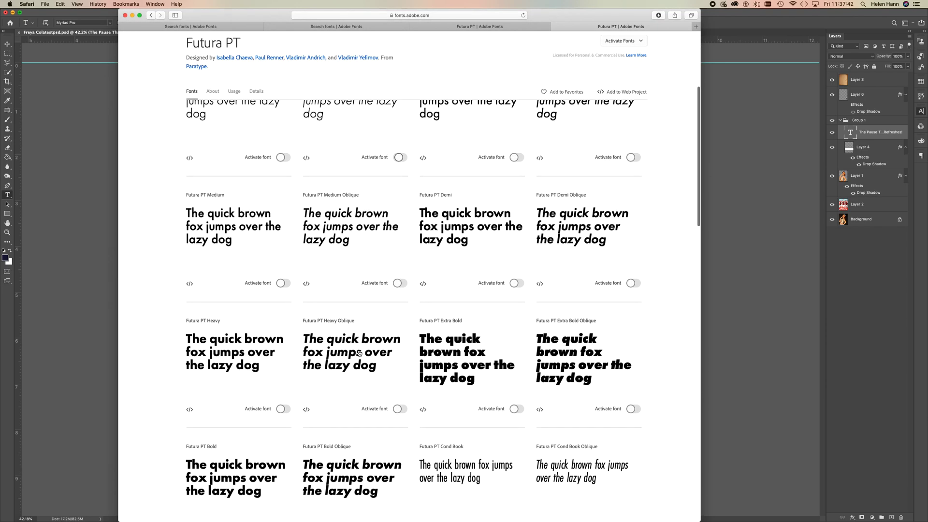
{"action": "scroll", "coordinate": [358, 341], "scroll_direction": "down", "scroll_amount": 2}
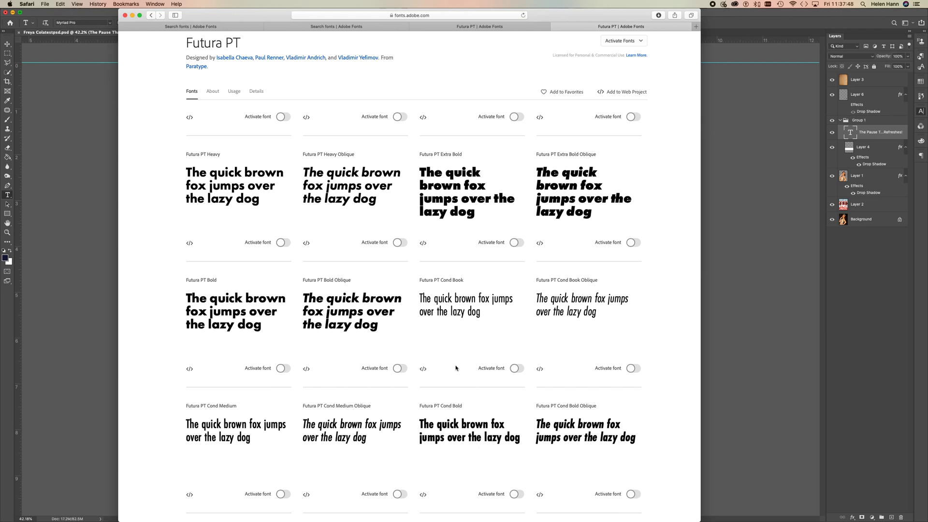
{"action": "left_click", "coordinate": [517, 494]}
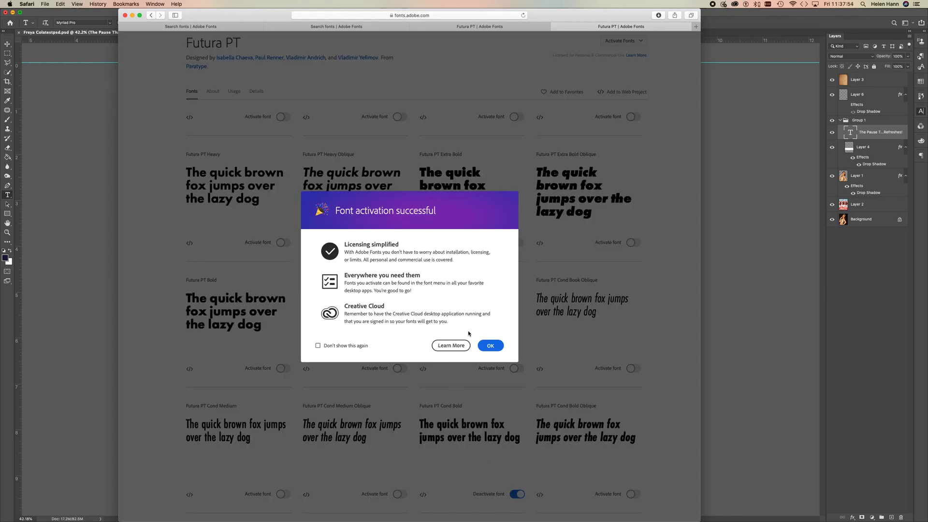
{"action": "left_click", "coordinate": [490, 346]}
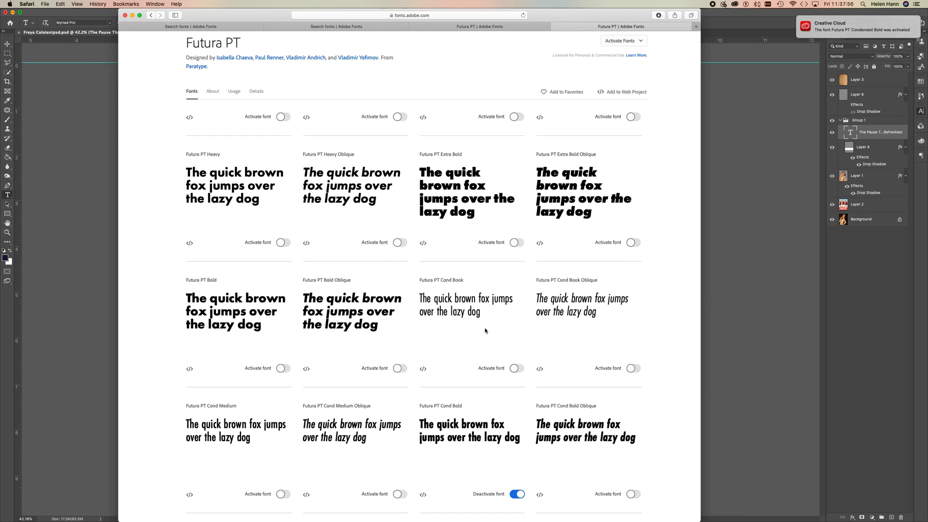
Examine the Futura PT family's group activation options and the activation switches of its condensed styles
{"action": "scroll", "coordinate": [486, 330], "scroll_direction": "up", "scroll_amount": 10}
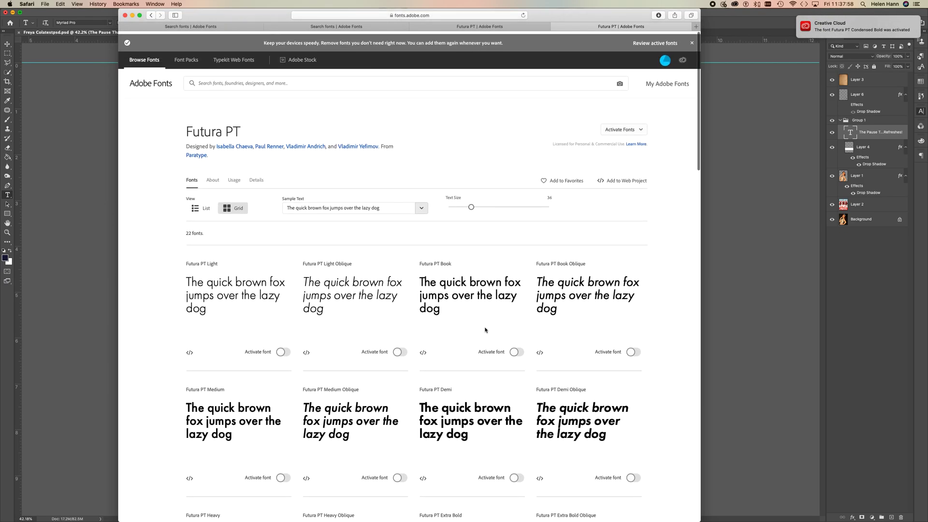
{"action": "left_click", "coordinate": [643, 127]}
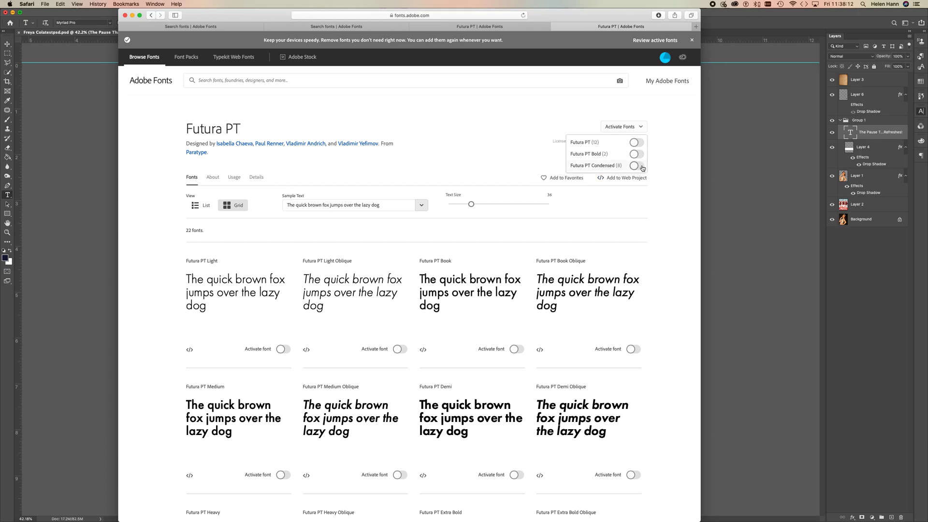
{"action": "left_click", "coordinate": [674, 212]}
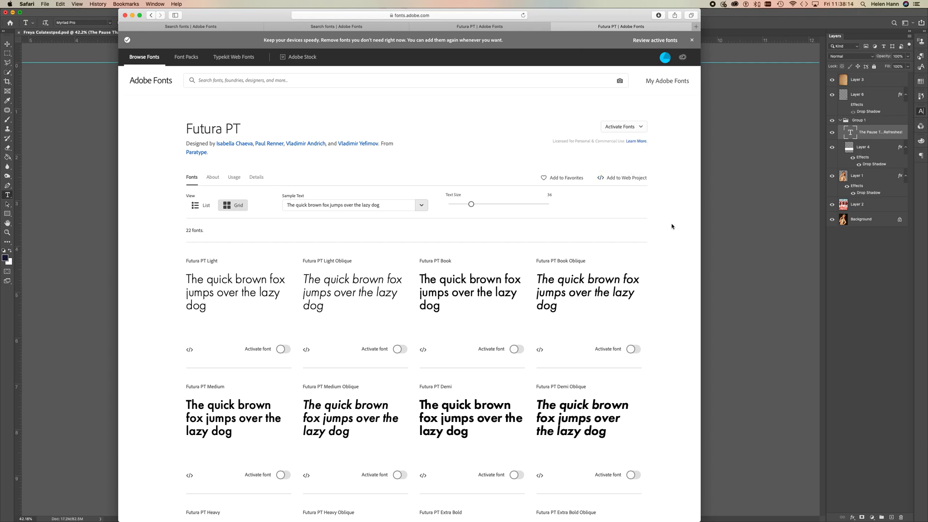
{"action": "scroll", "coordinate": [637, 321], "scroll_direction": "down", "scroll_amount": 5}
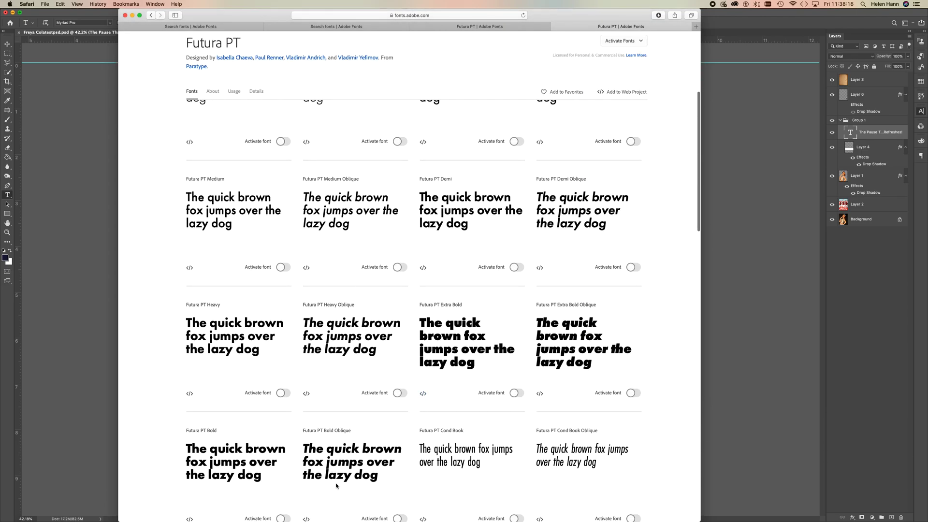
{"action": "scroll", "coordinate": [513, 392], "scroll_direction": "down", "scroll_amount": 10}
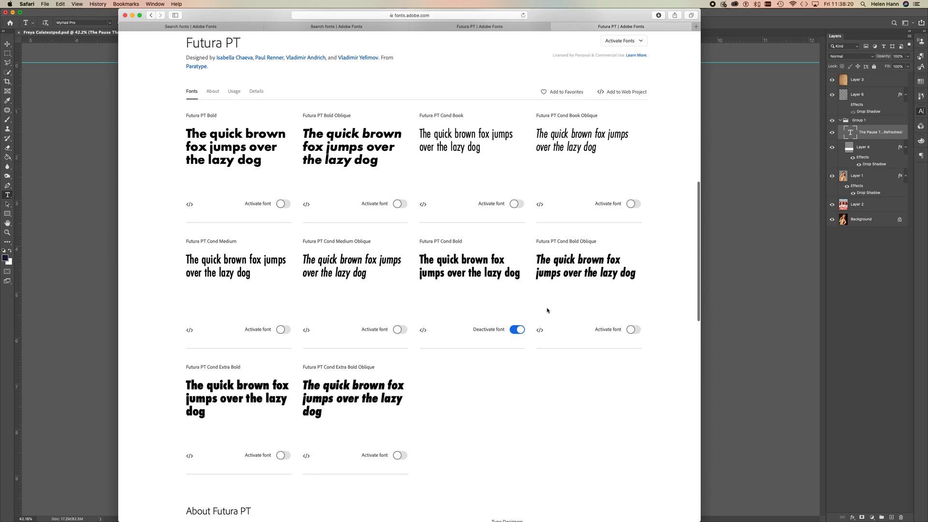
Switch back to Photoshop and undo the font substitution on the banner headline
{"action": "left_click", "coordinate": [743, 267]}
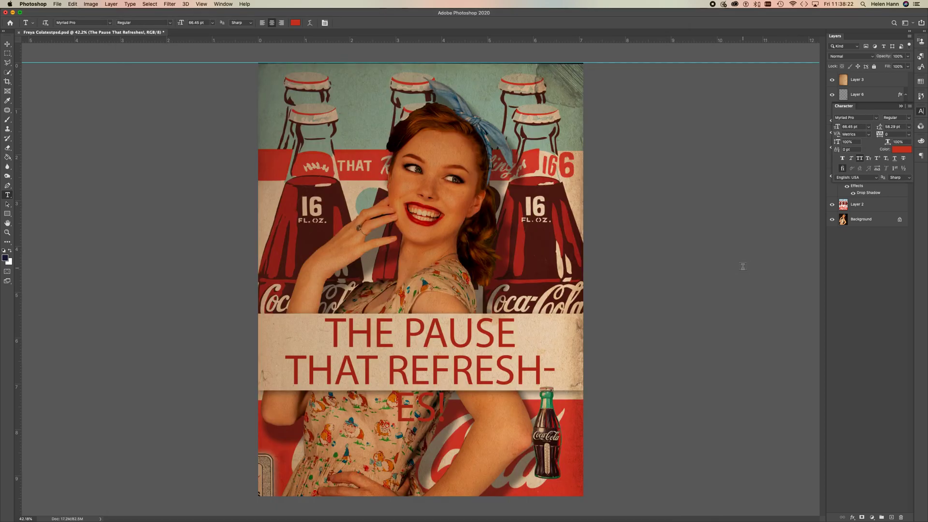
{"action": "left_click", "coordinate": [481, 344]}
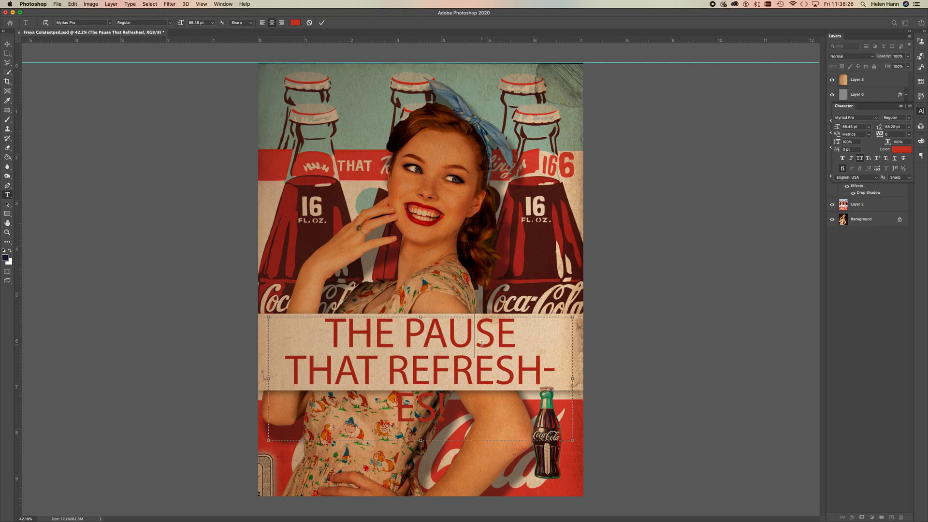
{"action": "left_click", "coordinate": [7, 43]}
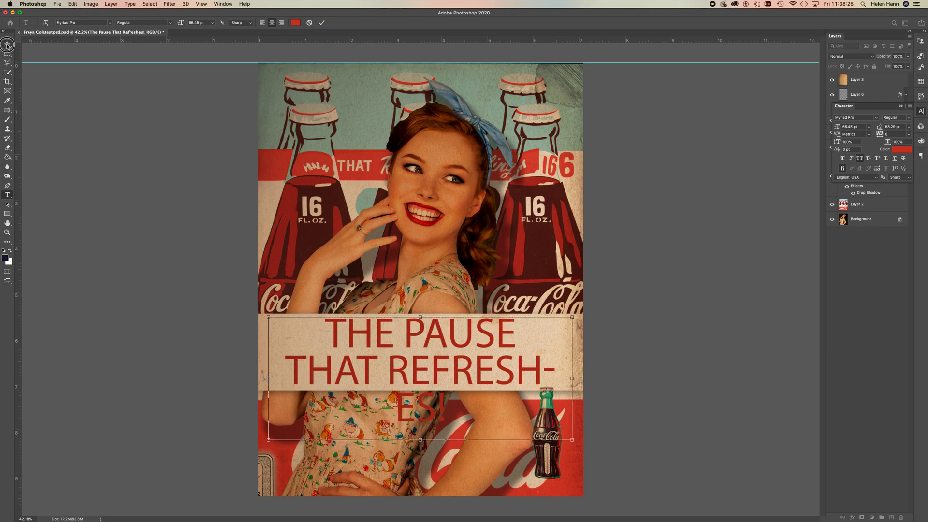
{"action": "key", "text": "super+z"}
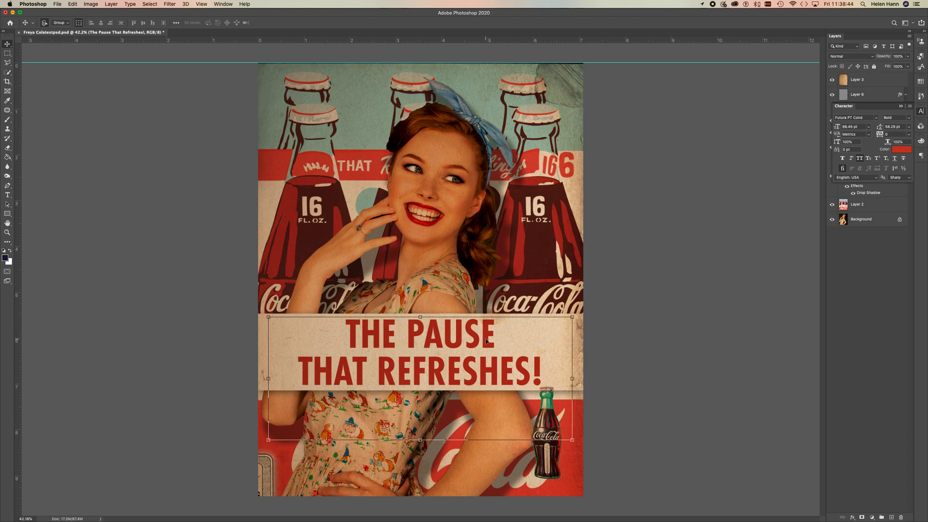
Replace the banner headline's text with "THIS IS THE REAL THING"
{"action": "left_click", "coordinate": [7, 195]}
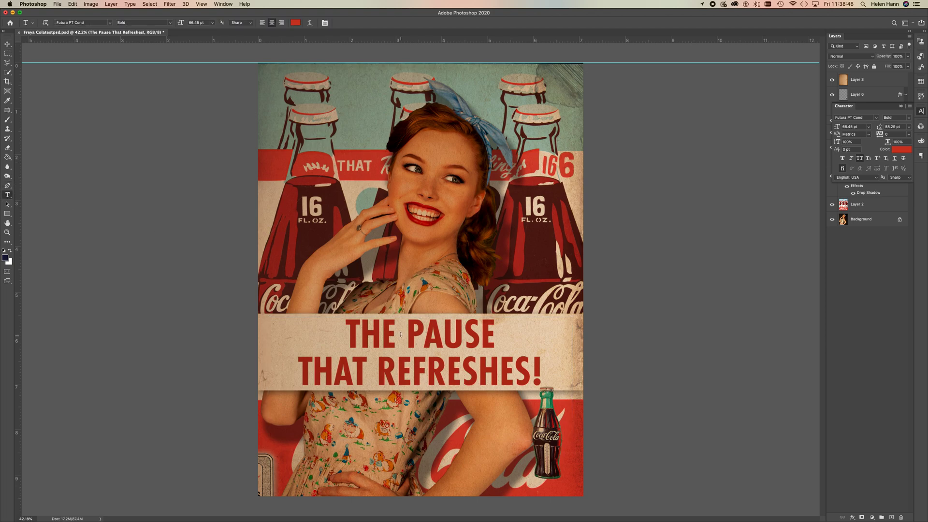
{"action": "left_click", "coordinate": [416, 337]}
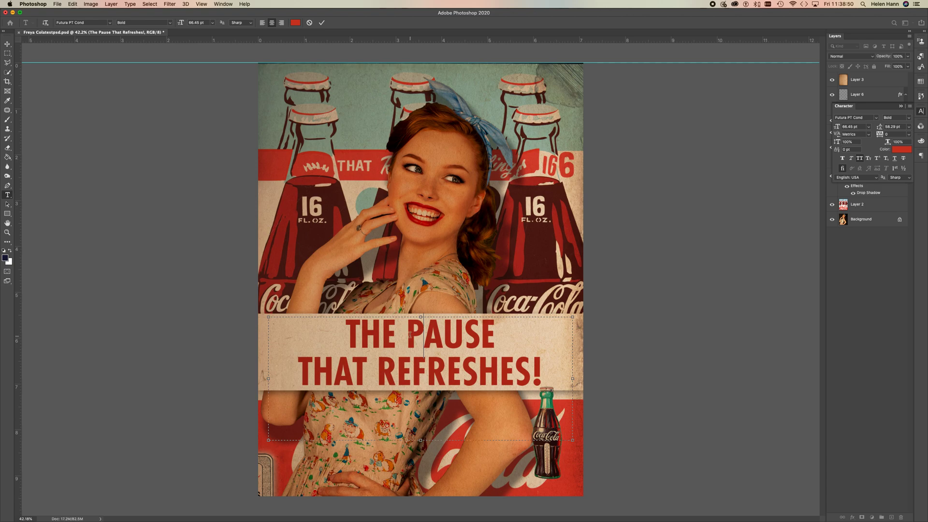
{"action": "left_click_drag", "start_coordinate": [347, 334], "coordinate": [558, 362]}
{"action": "type", "text": "TH"}
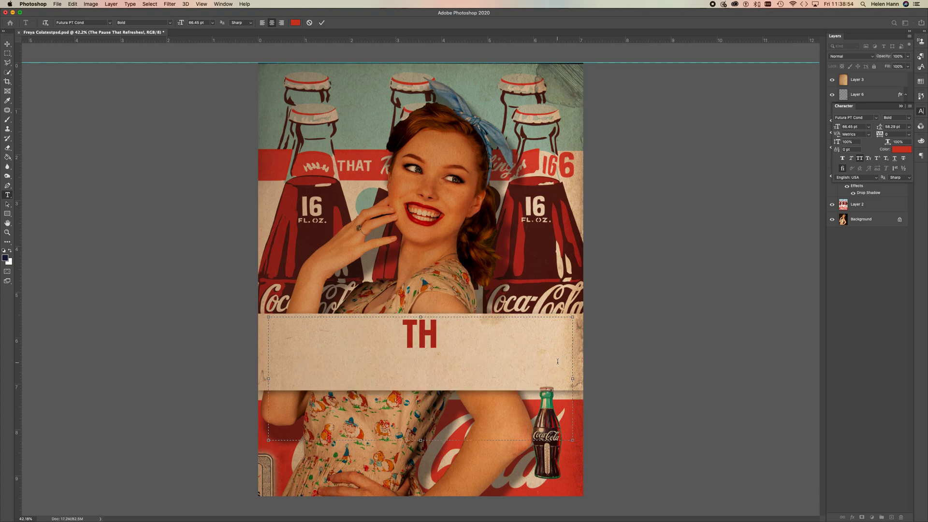
{"action": "type", "text": "IS IS THE REAL THING!"}
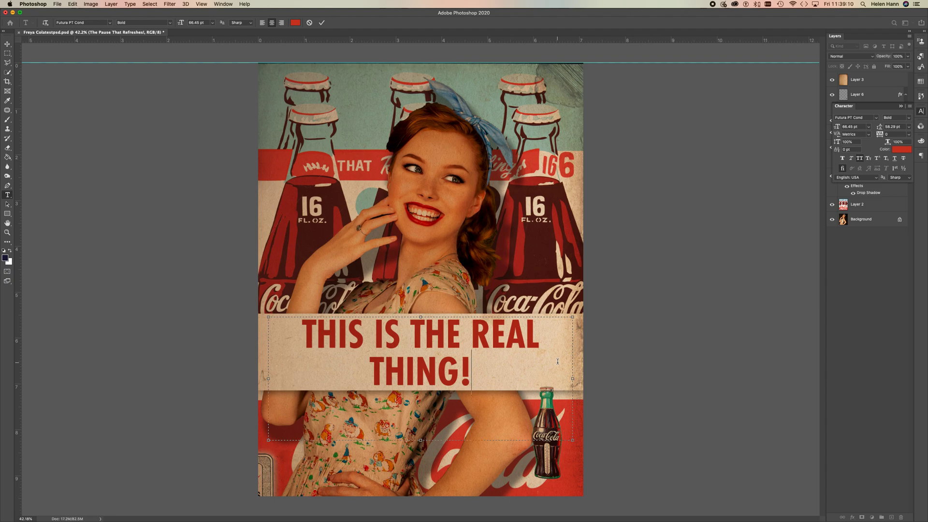
{"action": "key", "text": "BackSpace"}
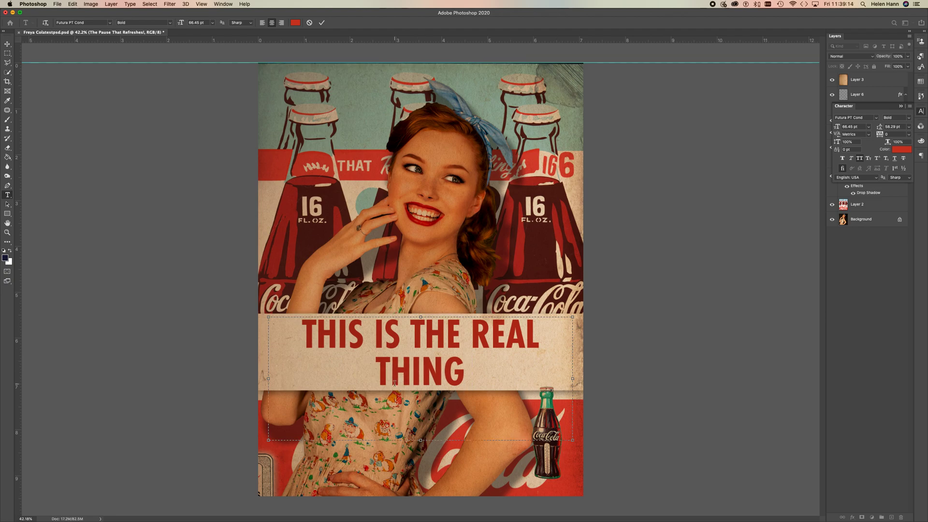
Replace the whole headline with the text "THE PAUSE THAT REFRESHES!"
{"action": "left_click_drag", "start_coordinate": [394, 382], "coordinate": [208, 299]}
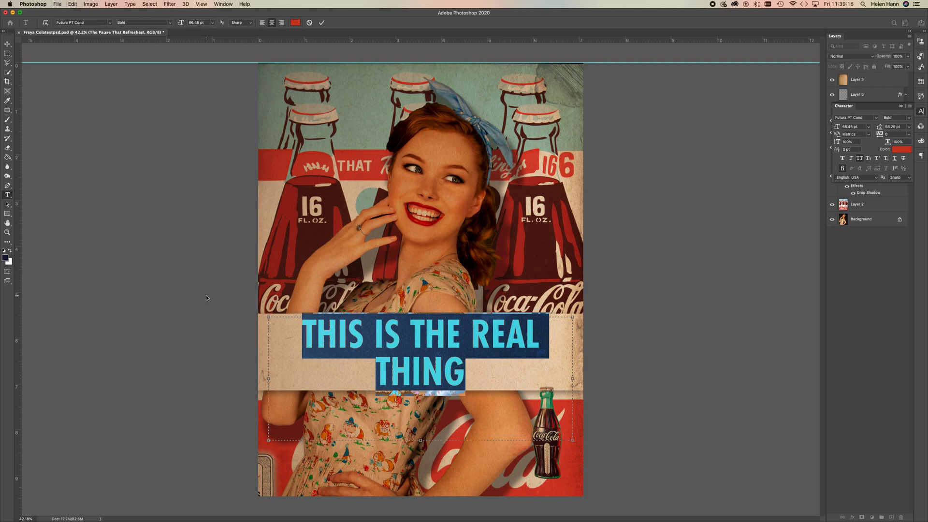
{"action": "type", "text": "THE PAUS"}
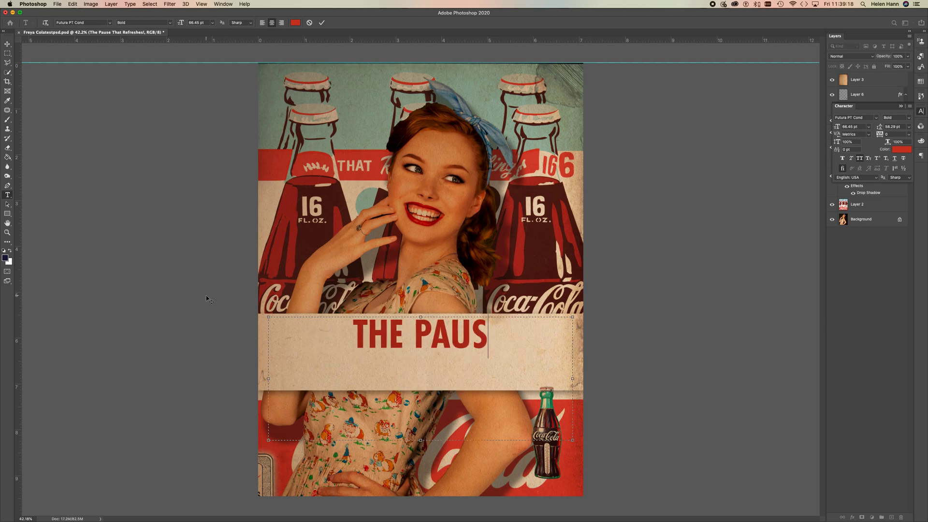
{"action": "type", "text": "E THAT RE"}
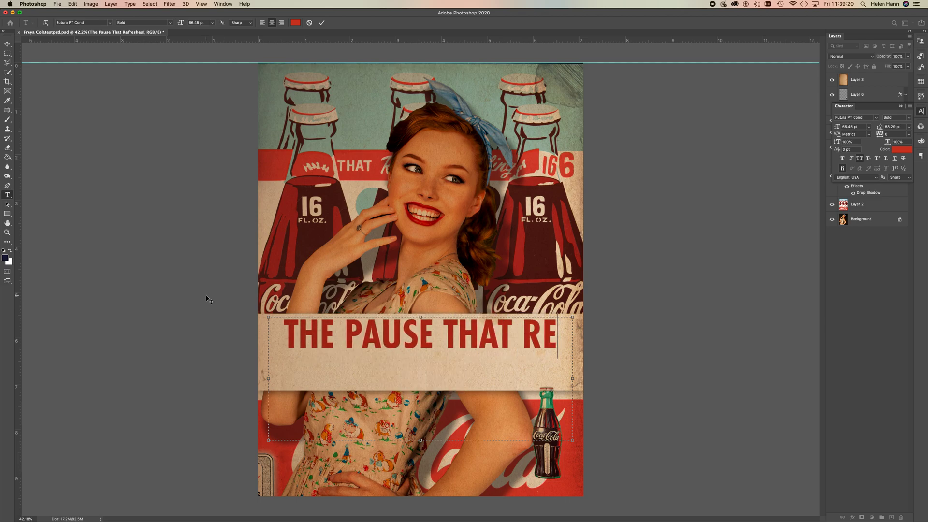
{"action": "type", "text": "FRESHED"}
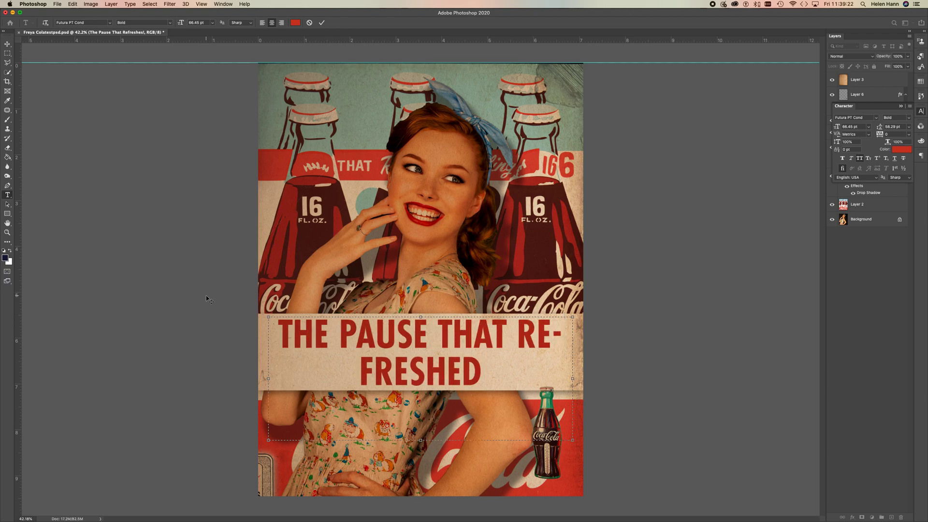
{"action": "key", "text": "BackSpace"}
{"action": "type", "text": "S"}
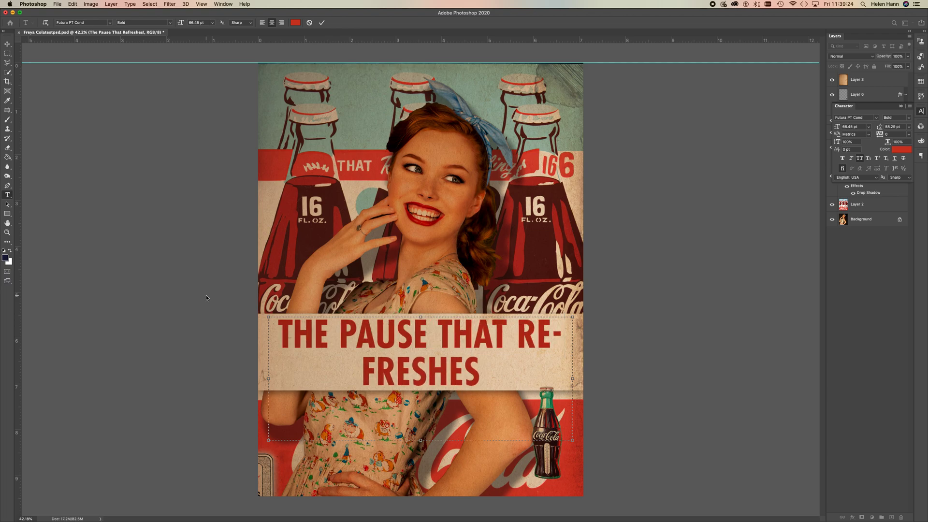
{"action": "type", "text": "!"}
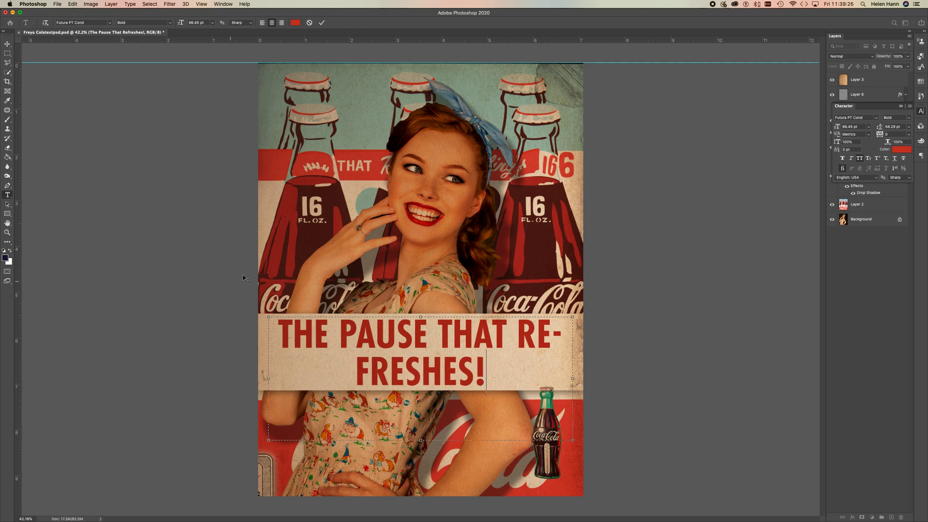
Break the headline after "PAUSE" so that "THAT REFRESHES!" starts on the second line
{"action": "left_click_drag", "start_coordinate": [503, 331], "coordinate": [515, 333]}
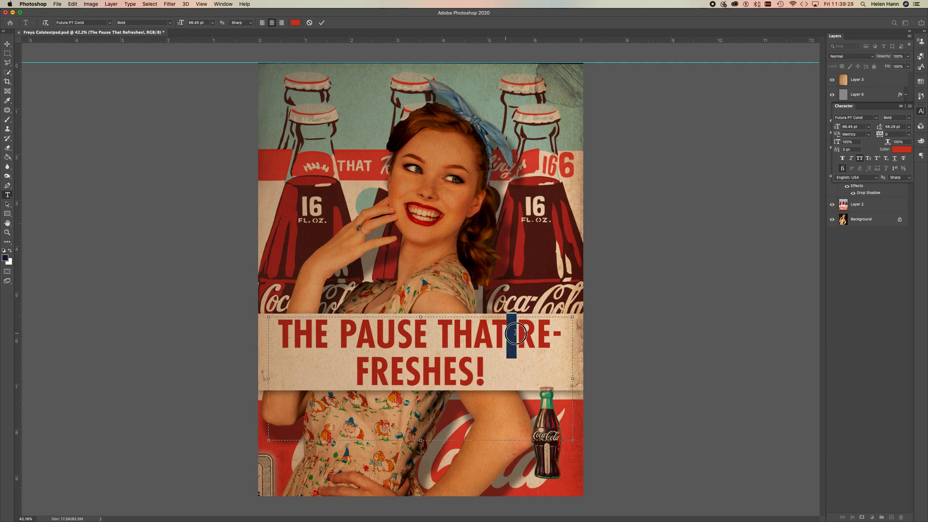
{"action": "left_click_drag", "start_coordinate": [425, 333], "coordinate": [437, 334]}
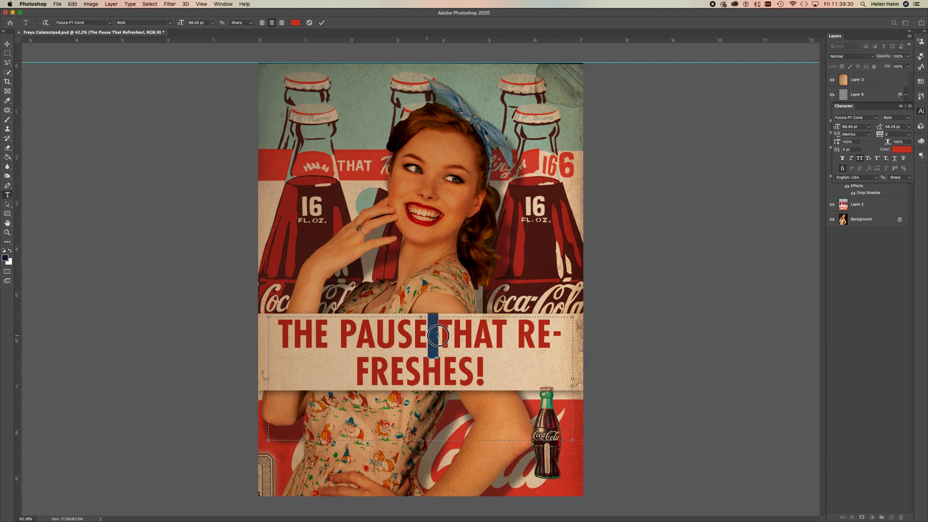
{"action": "key", "text": "Return"}
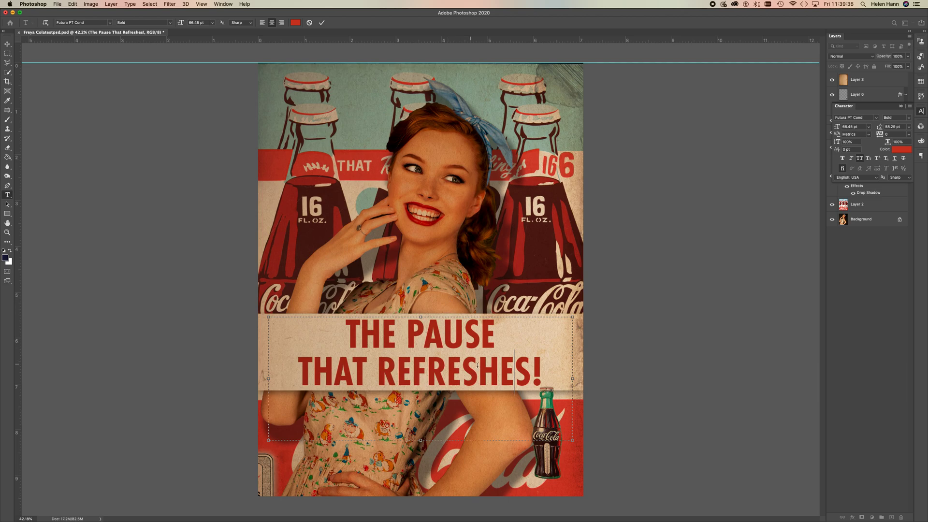
Switch from the headline's font list to the Adobe Fonts website and filter the families to Sans Serif and caps only
{"action": "left_click", "coordinate": [876, 118]}
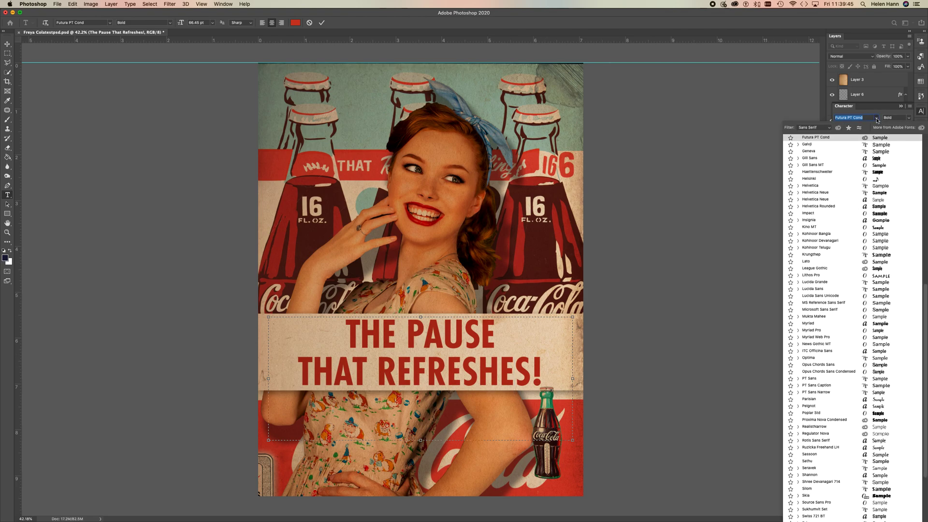
{"action": "left_click", "coordinate": [921, 129]}
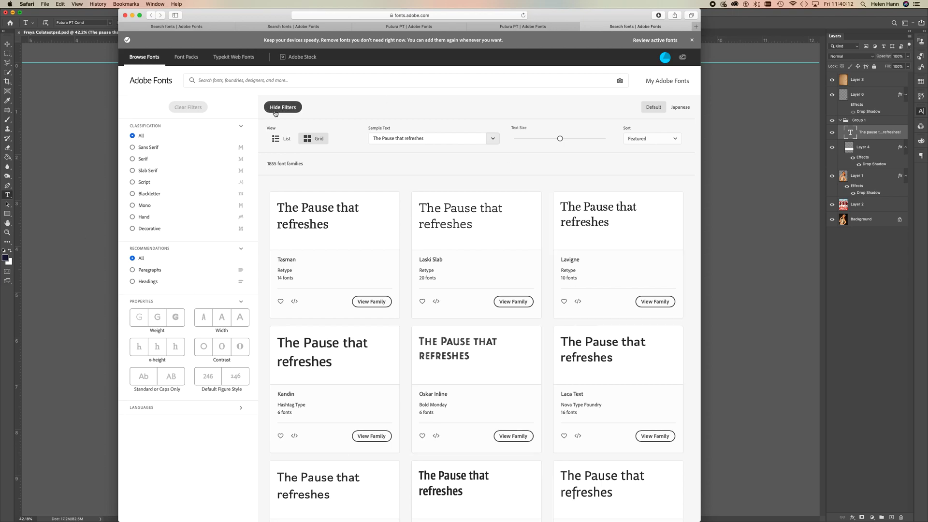
{"action": "left_click", "coordinate": [132, 148]}
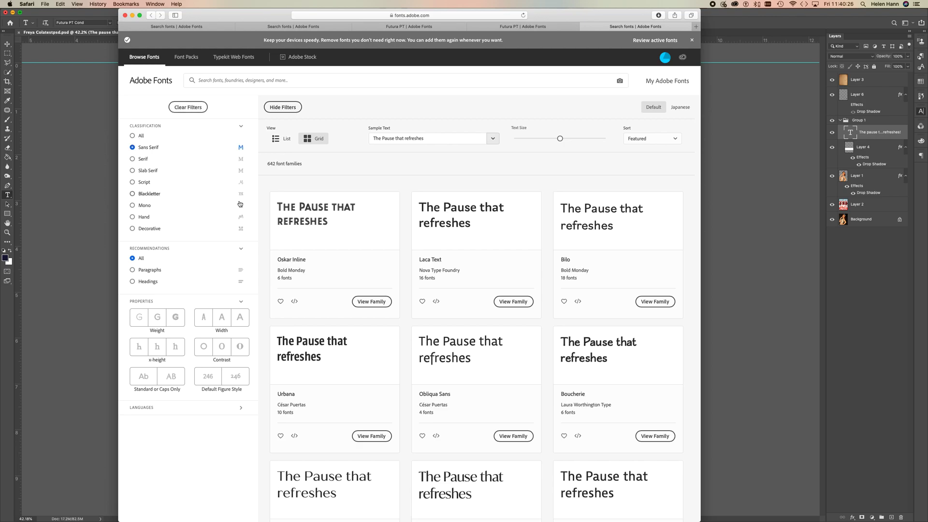
{"action": "scroll", "coordinate": [520, 404], "scroll_direction": "down", "scroll_amount": 6}
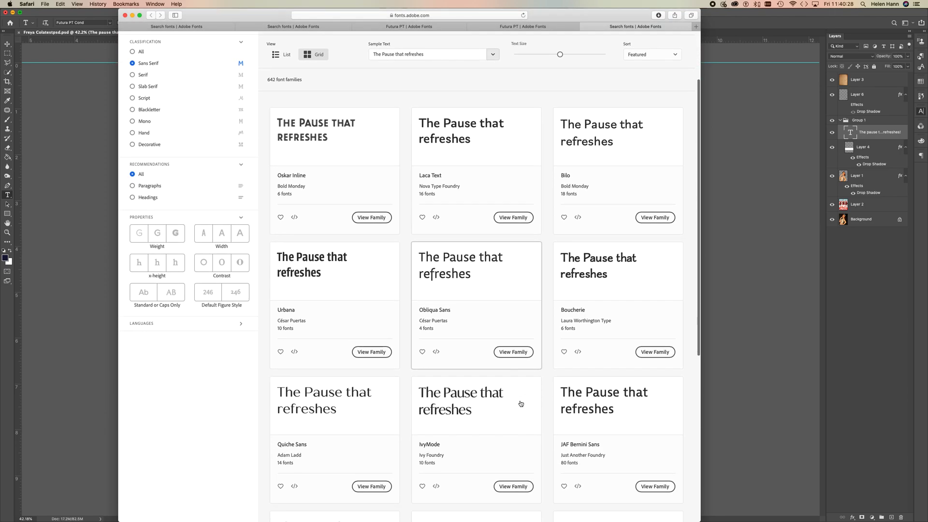
{"action": "scroll", "coordinate": [520, 404], "scroll_direction": "up", "scroll_amount": 6}
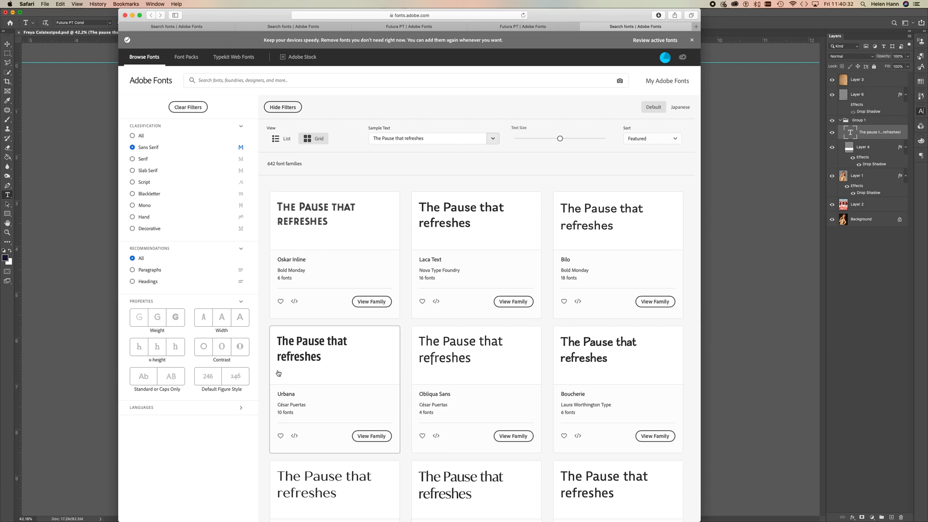
{"action": "left_click", "coordinate": [171, 376]}
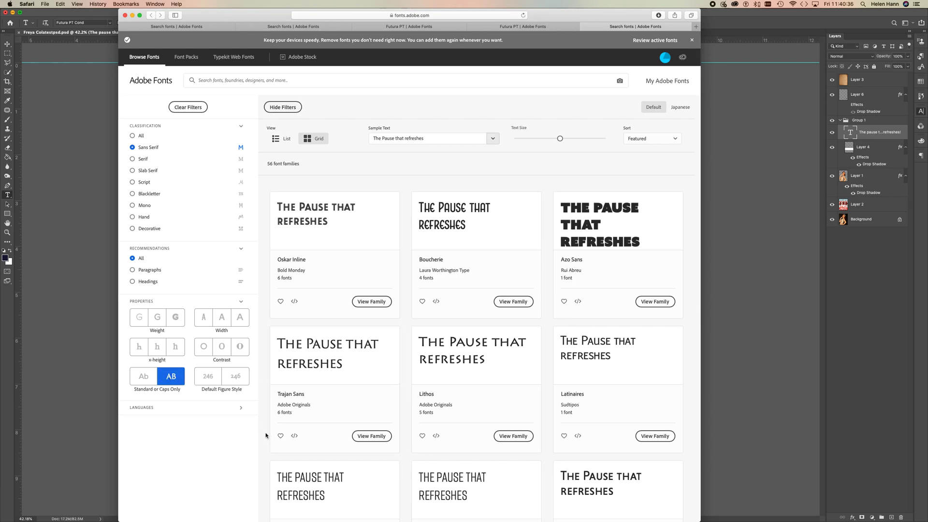
Examine the caps-only sans serif families on the first three results pages for a possible headline font
{"action": "scroll", "coordinate": [497, 441], "scroll_direction": "down", "scroll_amount": 5}
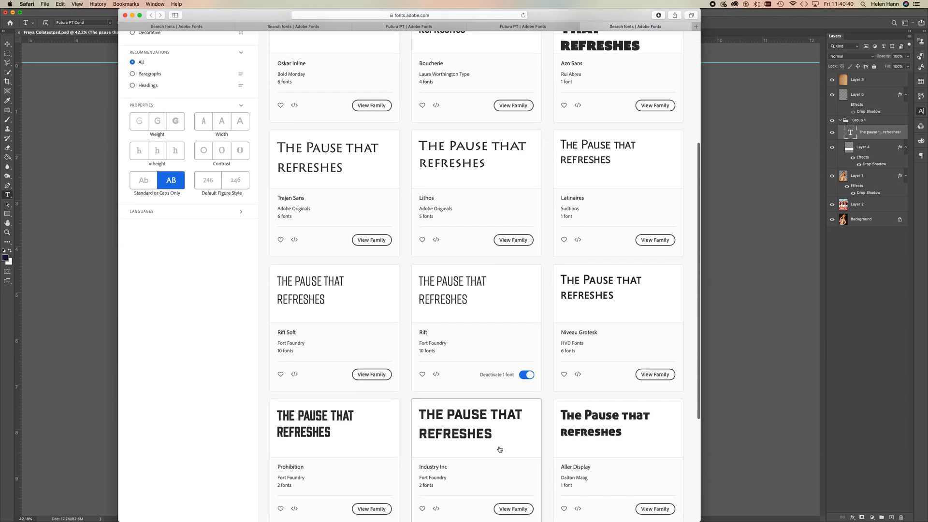
{"action": "scroll", "coordinate": [499, 446], "scroll_direction": "down", "scroll_amount": 2}
{"action": "scroll", "coordinate": [500, 449], "scroll_direction": "down", "scroll_amount": 3}
{"action": "left_click", "coordinate": [463, 366]}
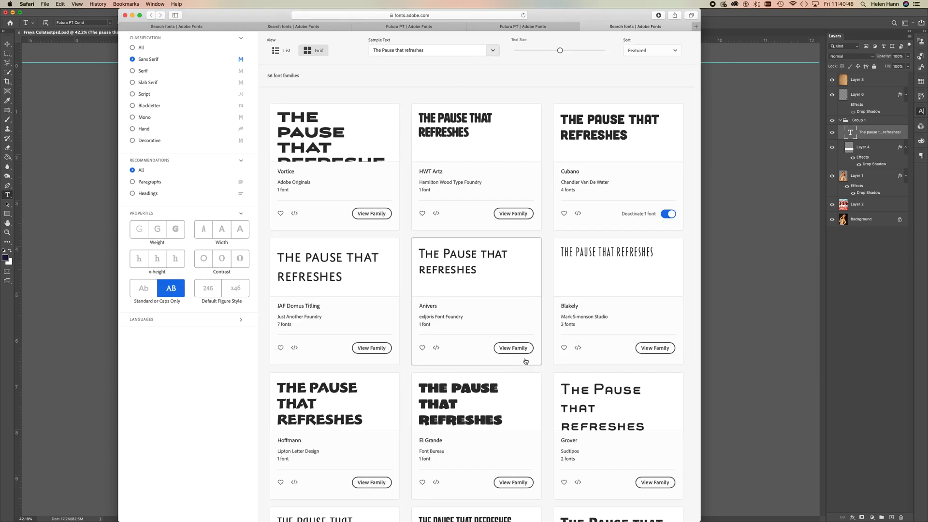
{"action": "scroll", "coordinate": [525, 361], "scroll_direction": "down", "scroll_amount": 5}
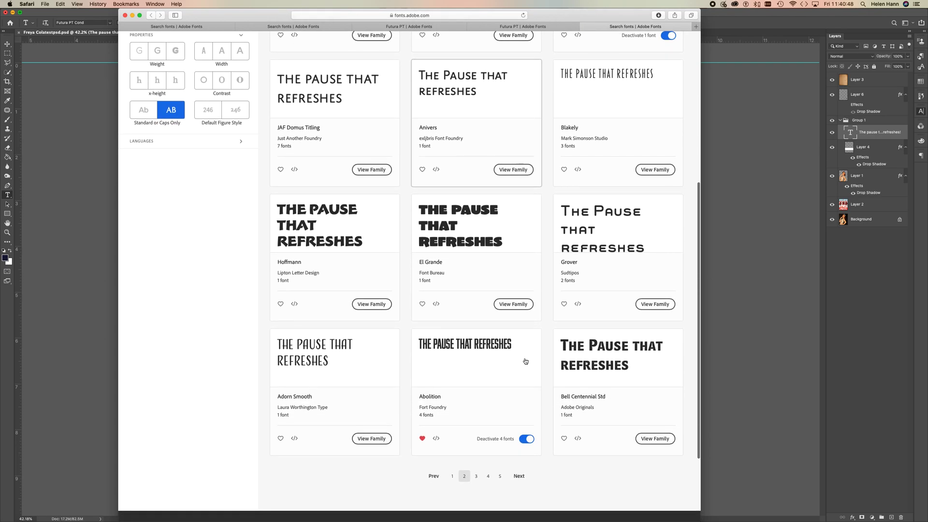
{"action": "left_click", "coordinate": [476, 476]}
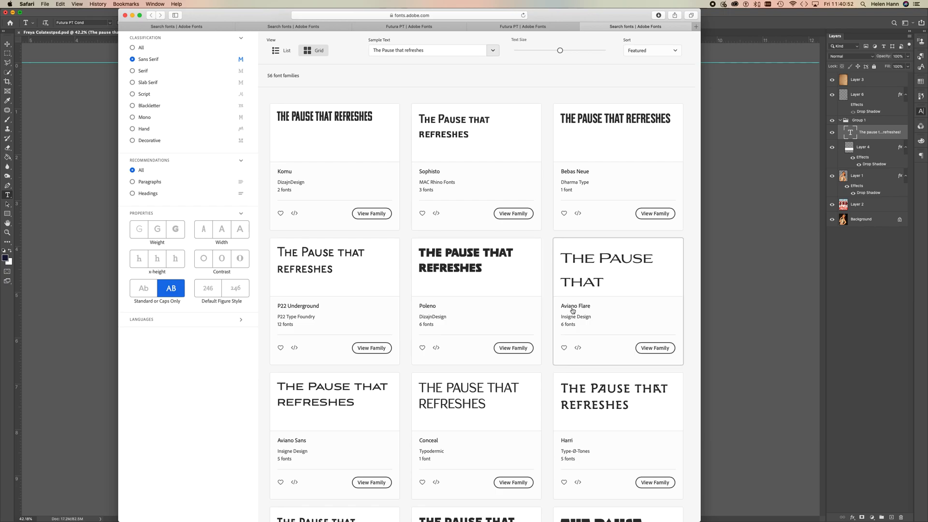
{"action": "scroll", "coordinate": [573, 310], "scroll_direction": "down", "scroll_amount": 6}
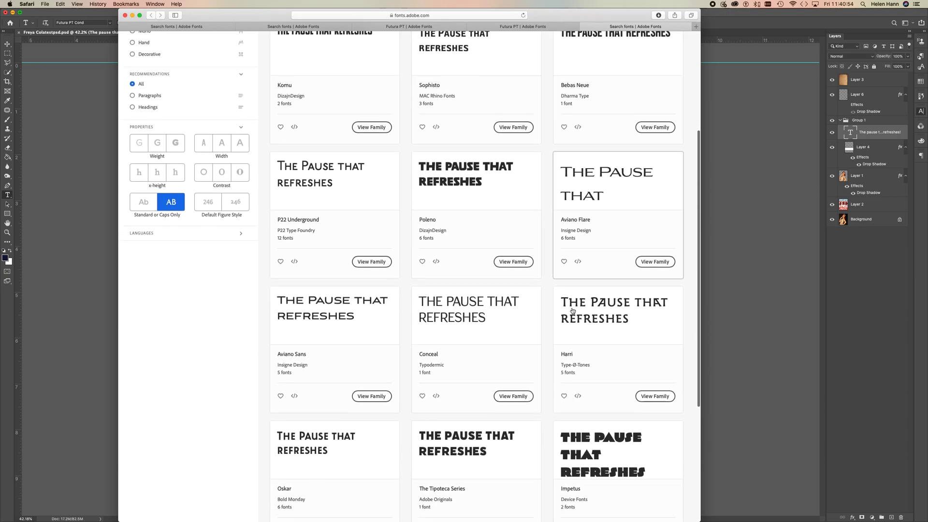
{"action": "scroll", "coordinate": [466, 278], "scroll_direction": "up", "scroll_amount": 8}
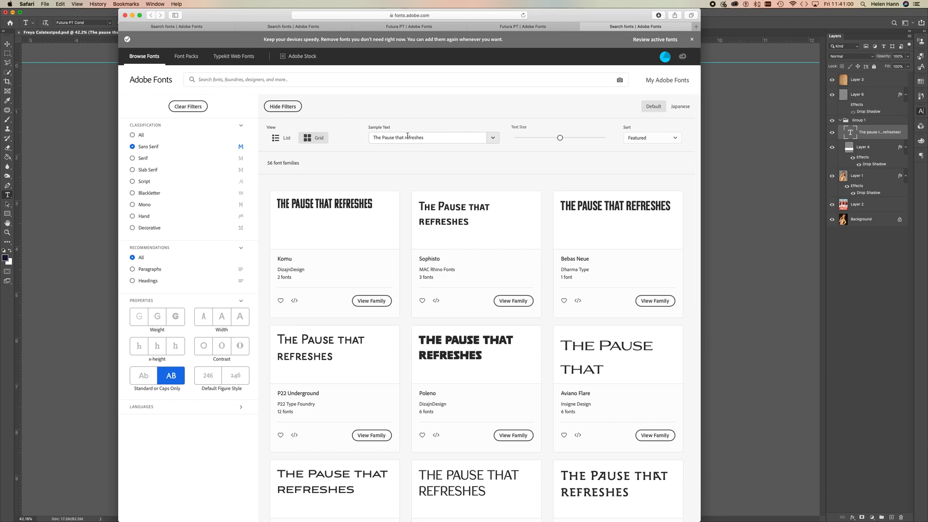
Capitalise the last word of the font preview's sample text so it reads "The Pause that Refreshes"
{"action": "left_click", "coordinate": [405, 137]}
{"action": "key", "text": "Delete"}
{"action": "type", "text": "R"}
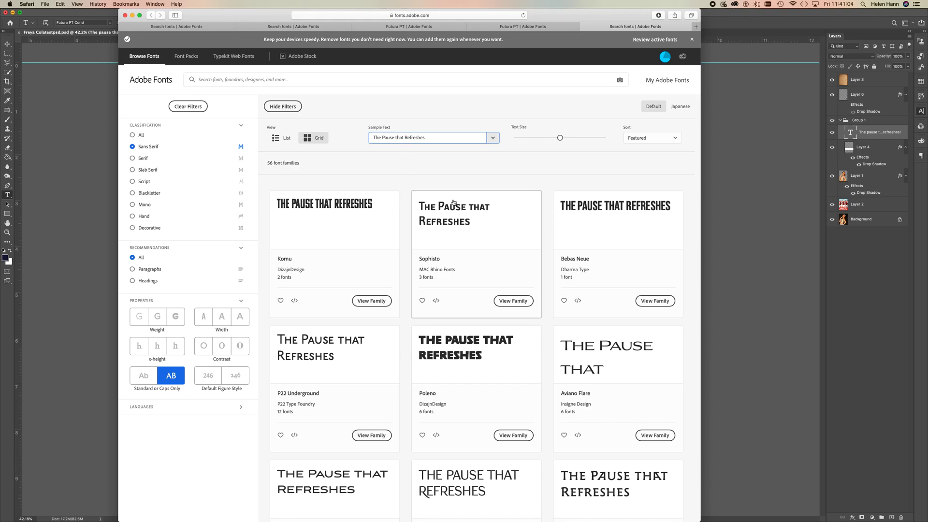
Open the Fino Sans family from results page 5, activate all four of its fonts and dismiss the activation message
{"action": "scroll", "coordinate": [481, 315], "scroll_direction": "down", "scroll_amount": 15}
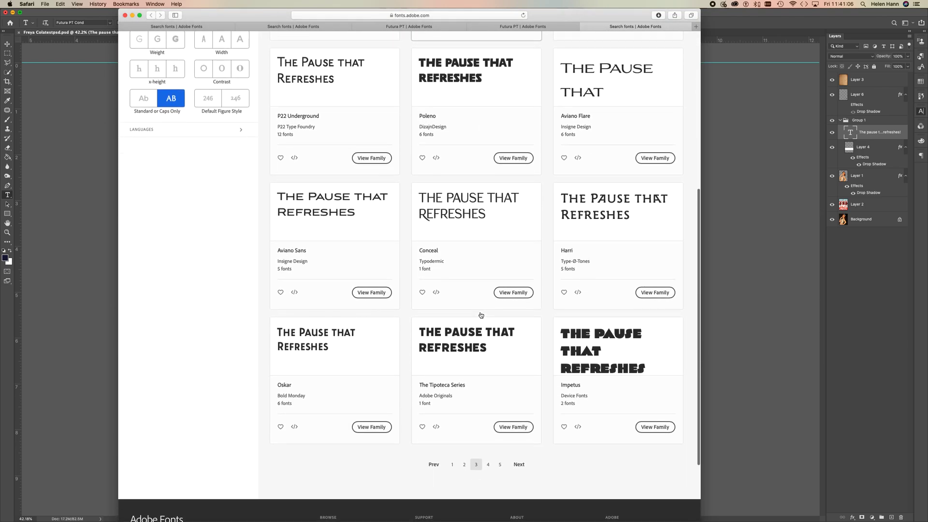
{"action": "left_click", "coordinate": [487, 390]}
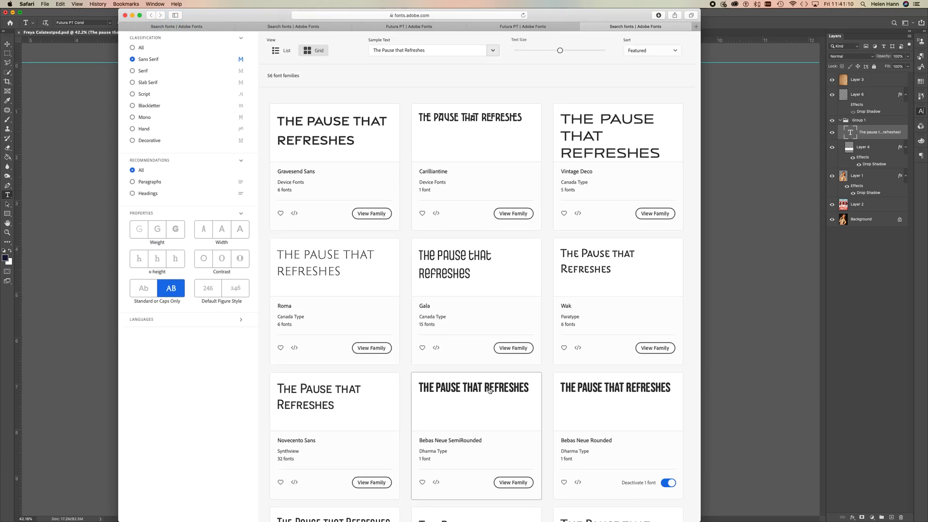
{"action": "scroll", "coordinate": [489, 390], "scroll_direction": "down", "scroll_amount": 1}
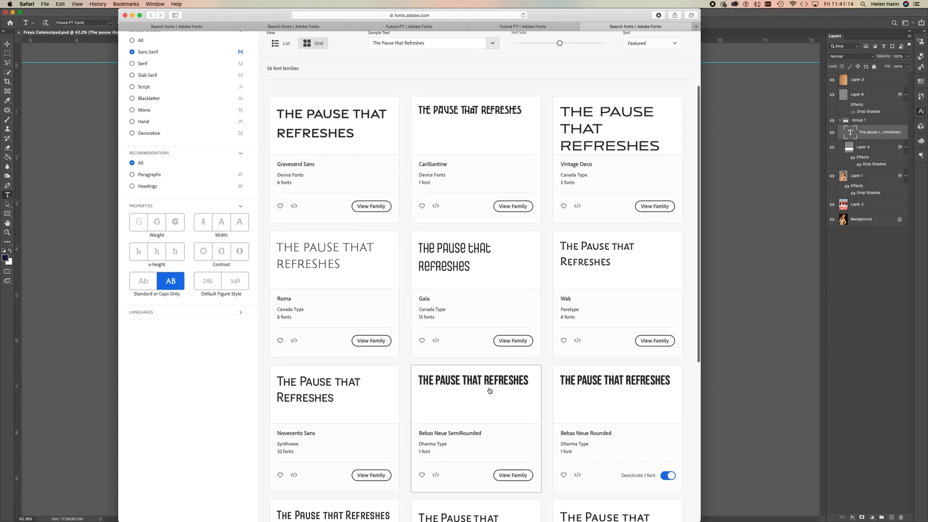
{"action": "scroll", "coordinate": [488, 390], "scroll_direction": "down", "scroll_amount": 10}
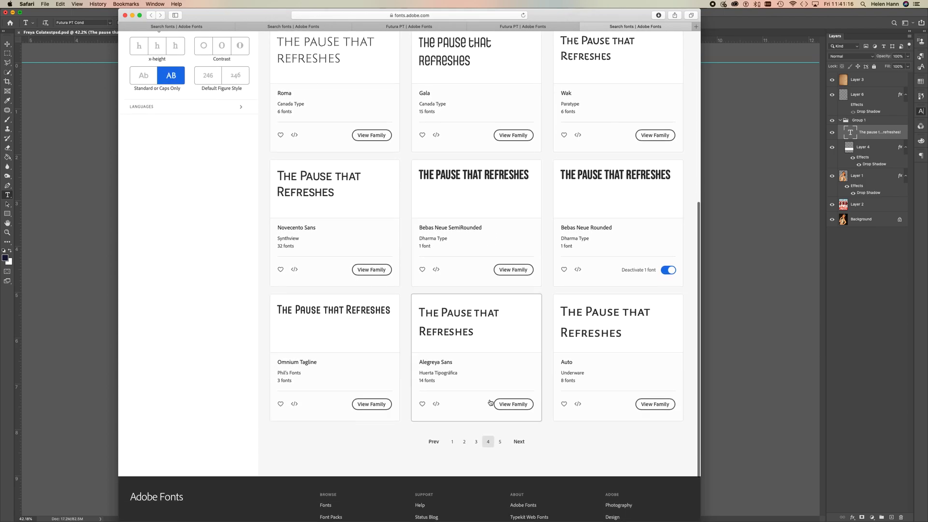
{"action": "left_click", "coordinate": [500, 440]}
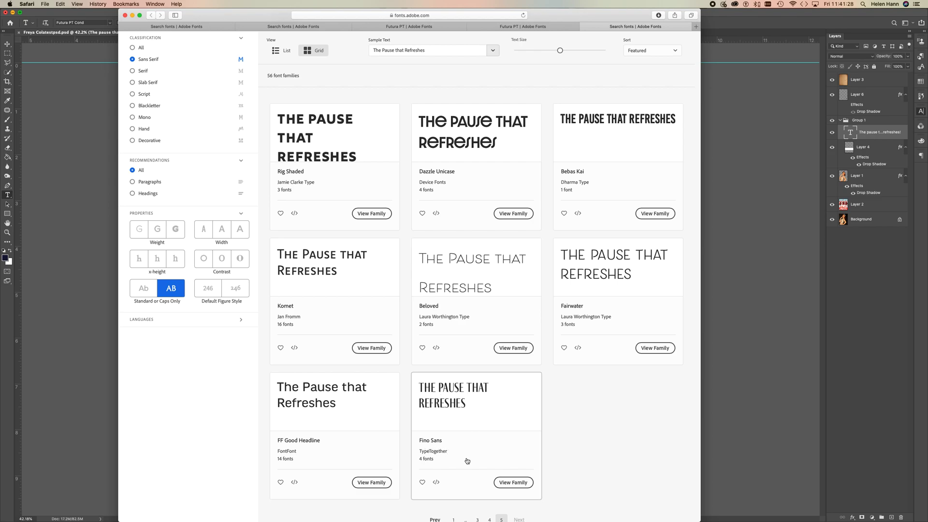
{"action": "left_click", "coordinate": [512, 482]}
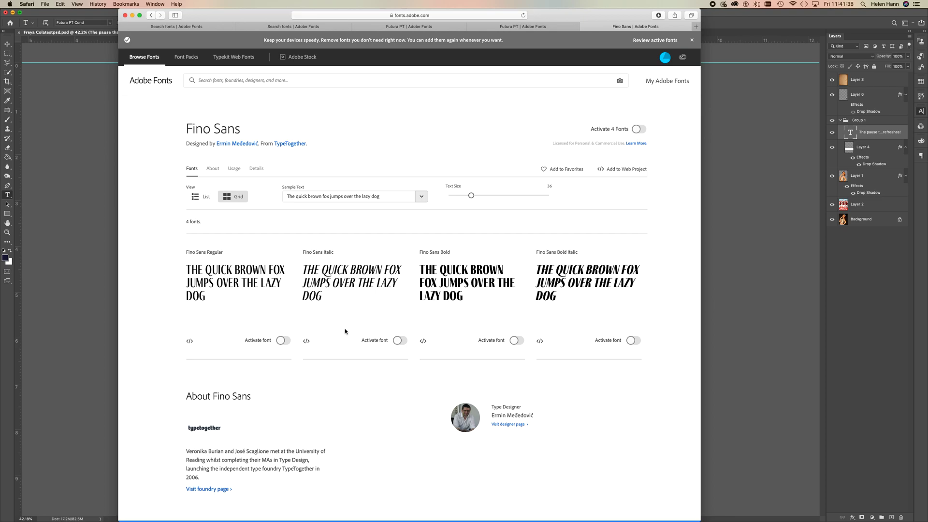
{"action": "left_click", "coordinate": [641, 129]}
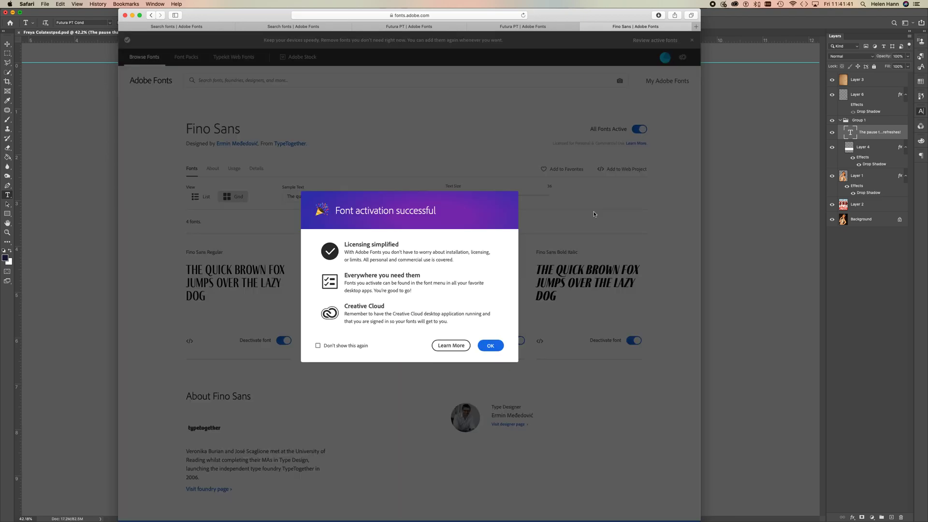
{"action": "left_click", "coordinate": [491, 345]}
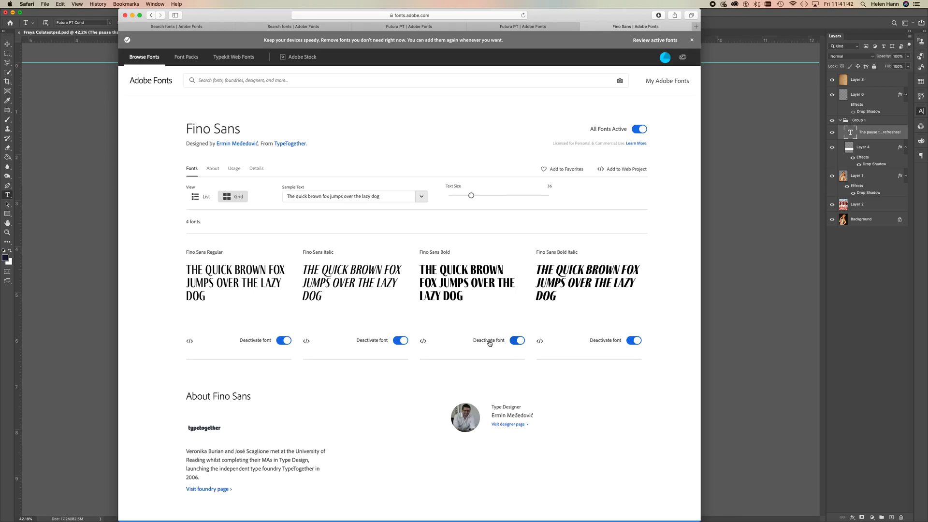
Switch back to Photoshop and select both lines of the poster's headline text with the Type tool
{"action": "left_click", "coordinate": [738, 277]}
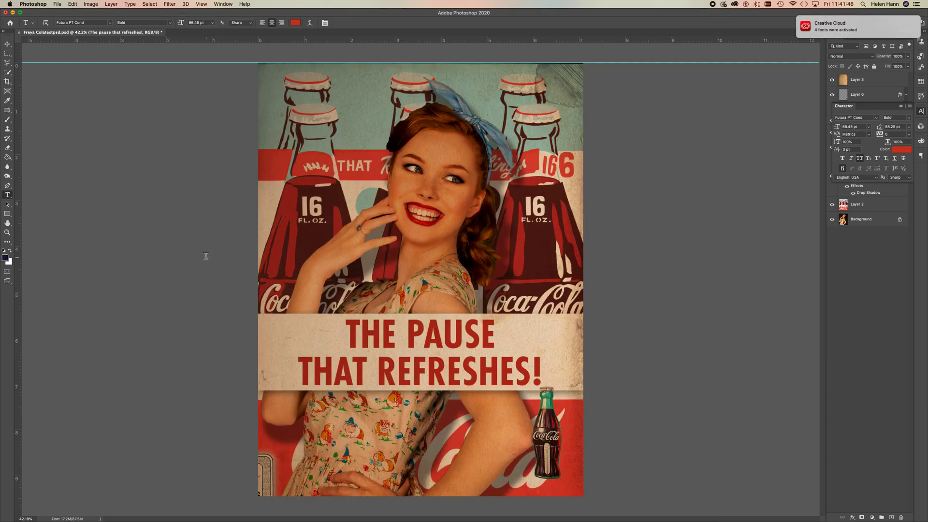
{"action": "left_click", "coordinate": [7, 195]}
{"action": "left_click", "coordinate": [361, 329]}
{"action": "left_click_drag", "start_coordinate": [361, 328], "coordinate": [572, 356]}
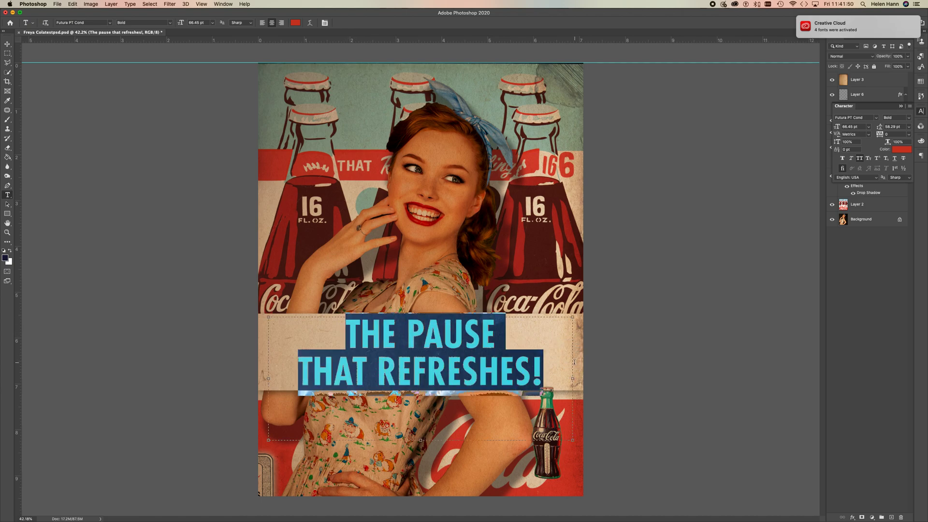
Search the headline's font list for "fino", limiting it to Adobe Fonts and widening the class filter to All Classes
{"action": "left_click", "coordinate": [868, 119]}
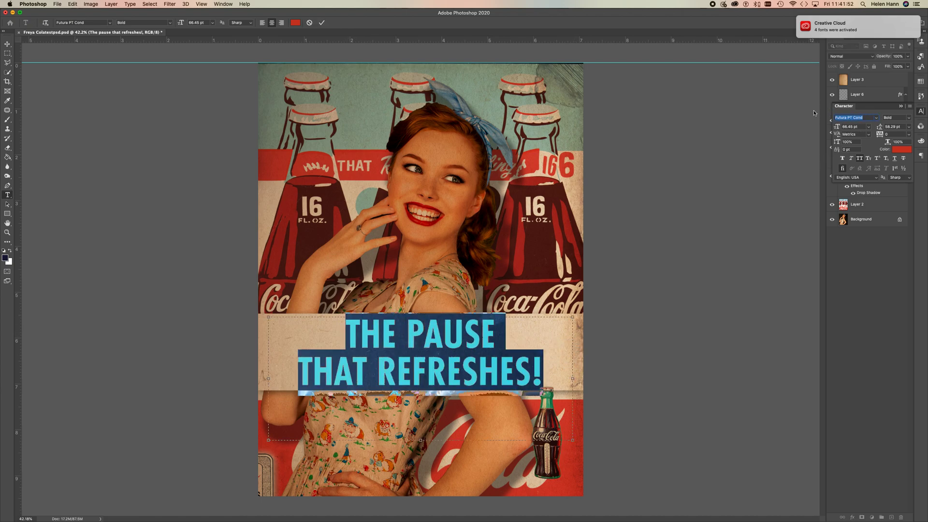
{"action": "type", "text": "fin"}
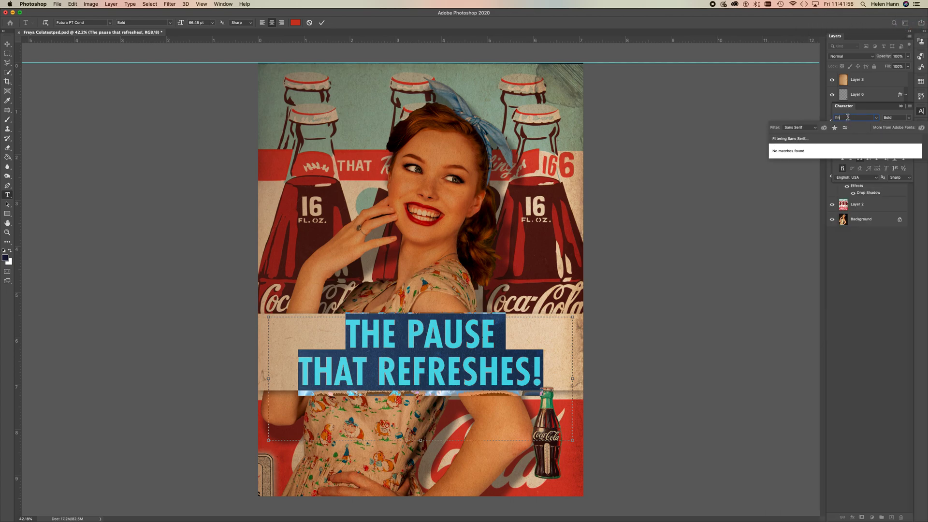
{"action": "type", "text": "o"}
{"action": "left_click", "coordinate": [824, 128]}
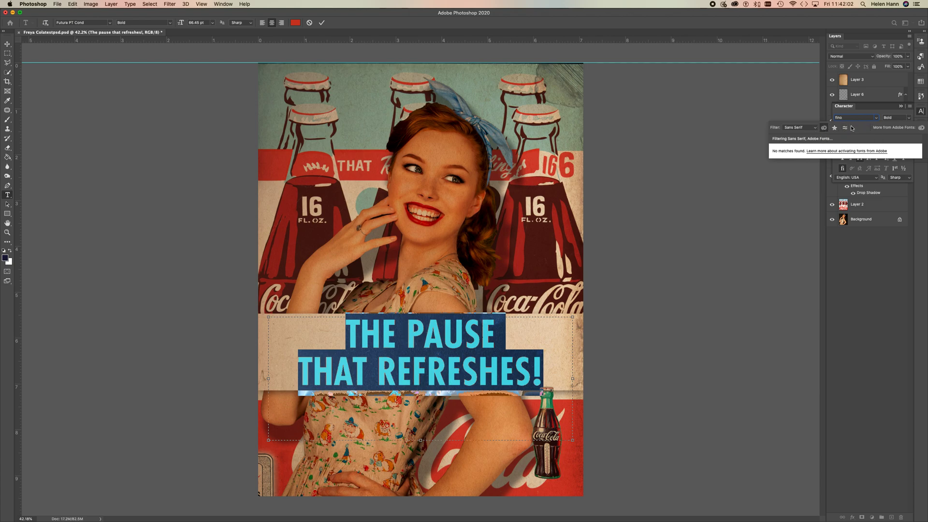
{"action": "left_click", "coordinate": [814, 128]}
{"action": "left_click", "coordinate": [797, 105]}
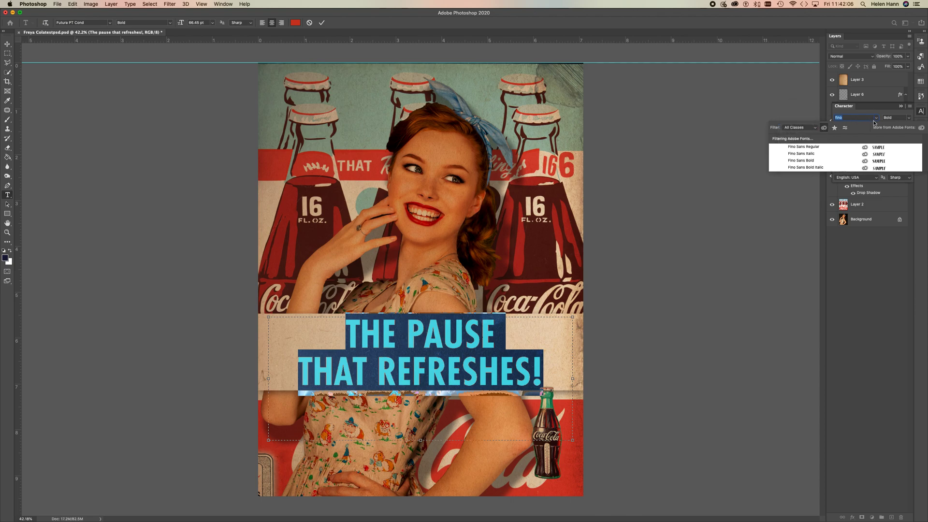
Apply Fino Sans Bold to the selected headline text and finish the text edit
{"action": "left_click", "coordinate": [816, 162]}
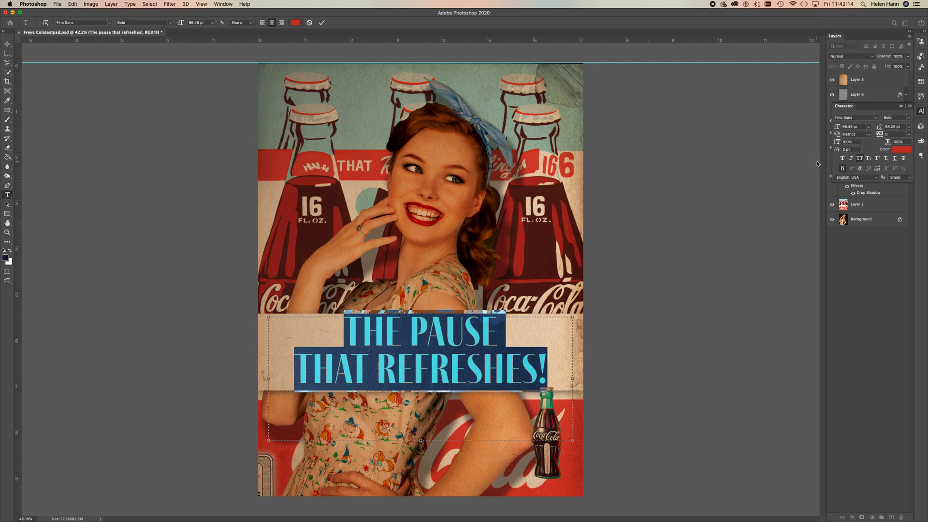
{"action": "left_click", "coordinate": [544, 360]}
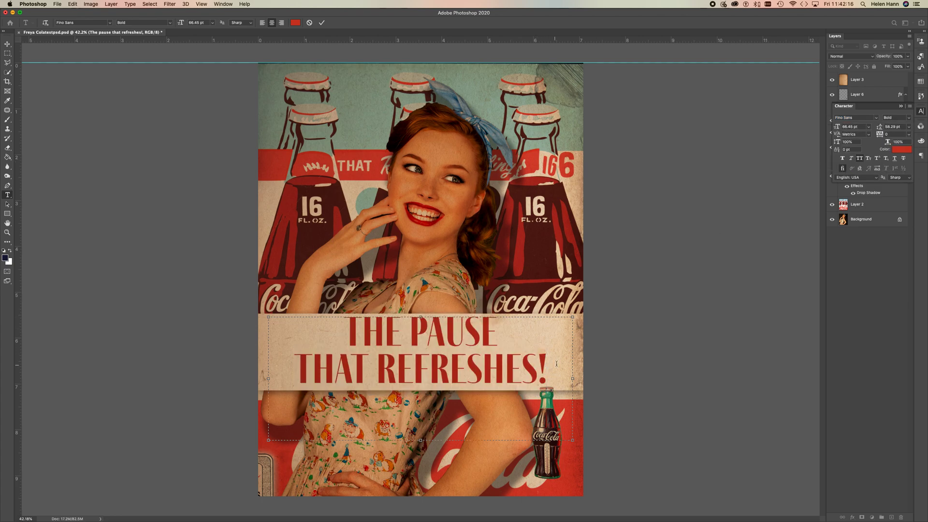
{"action": "left_click", "coordinate": [8, 53]}
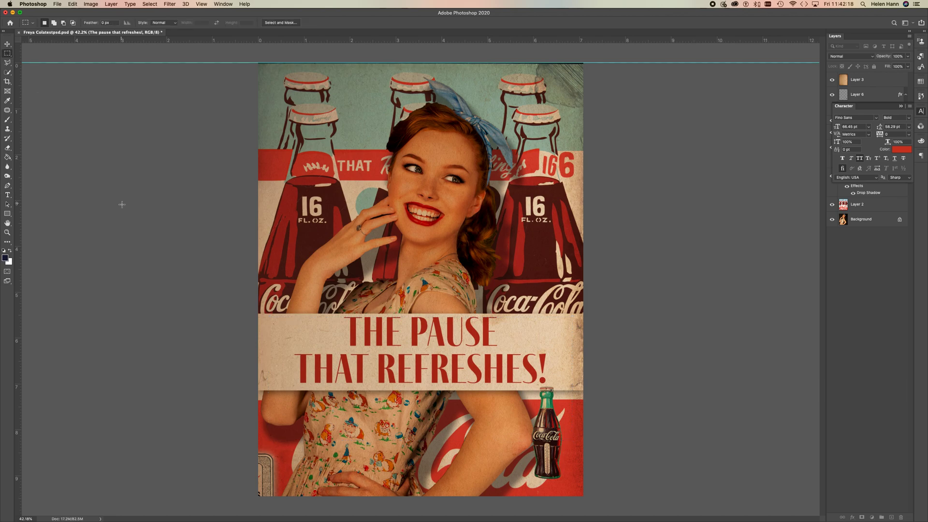